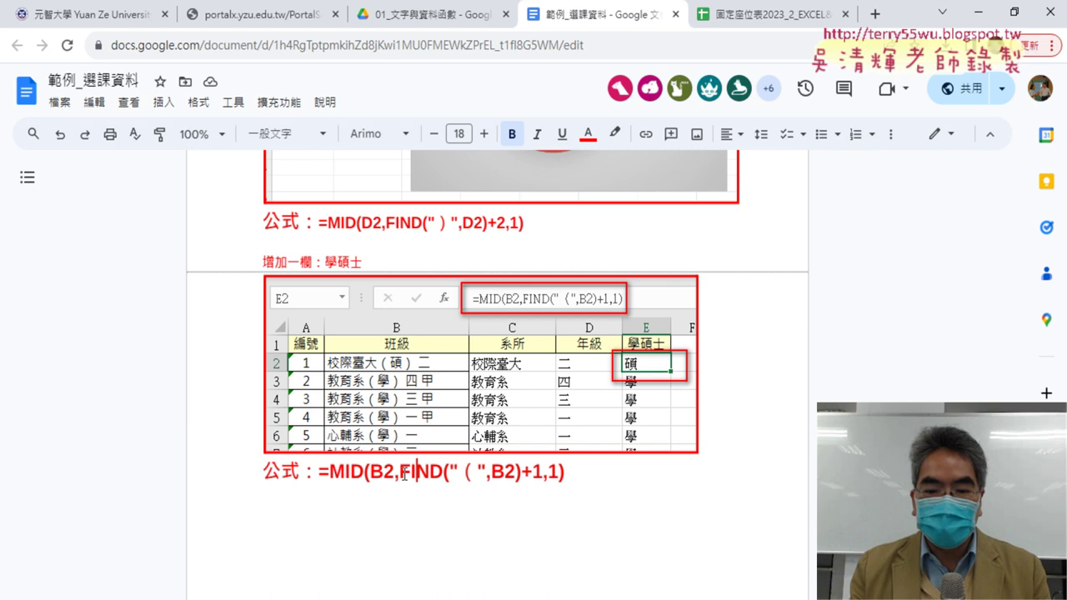
# Highlight the function name FIND in yellow in the formula line.
pyautogui.moveTo(400, 472); pyautogui.dragTo(444, 474)
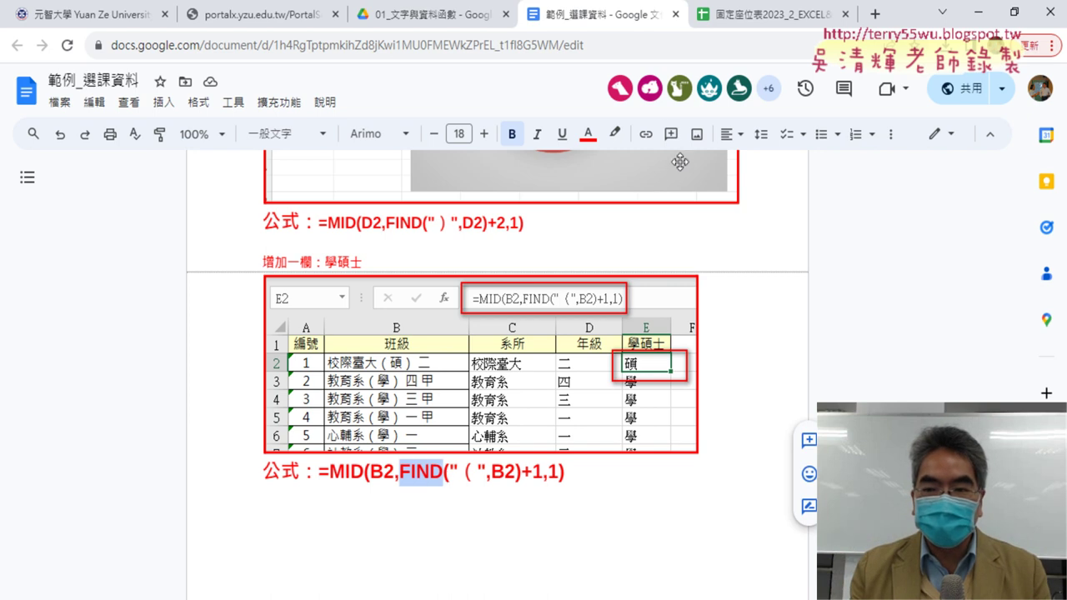
pyautogui.click(614, 133)
pyautogui.click(667, 204)
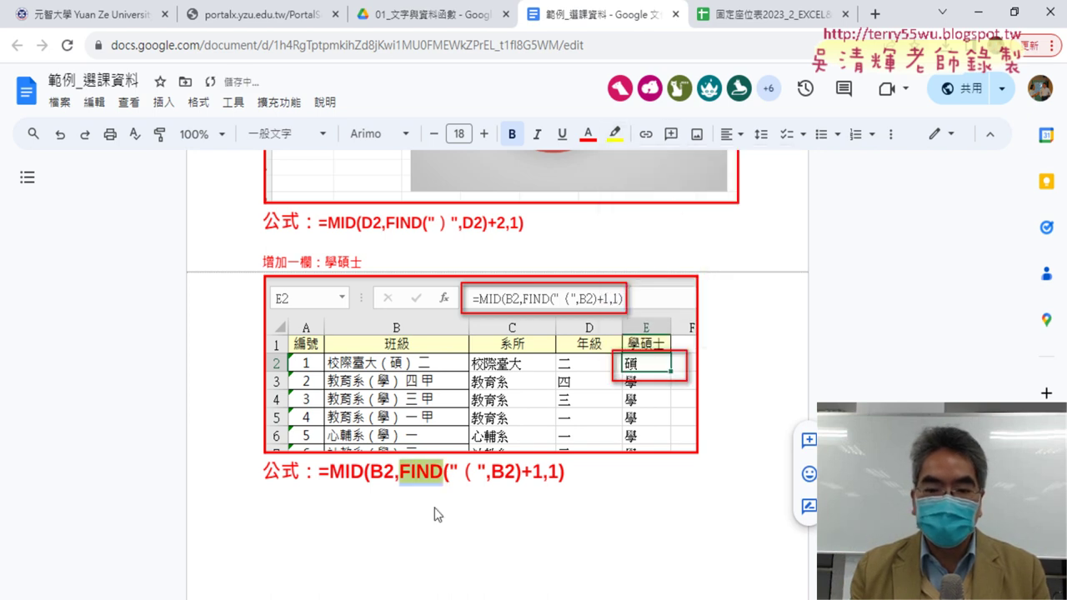
# Highlight MID in yellow as well, then switch to the Excel workbook.
pyautogui.moveTo(331, 472); pyautogui.dragTo(362, 475)
pyautogui.click(614, 133)
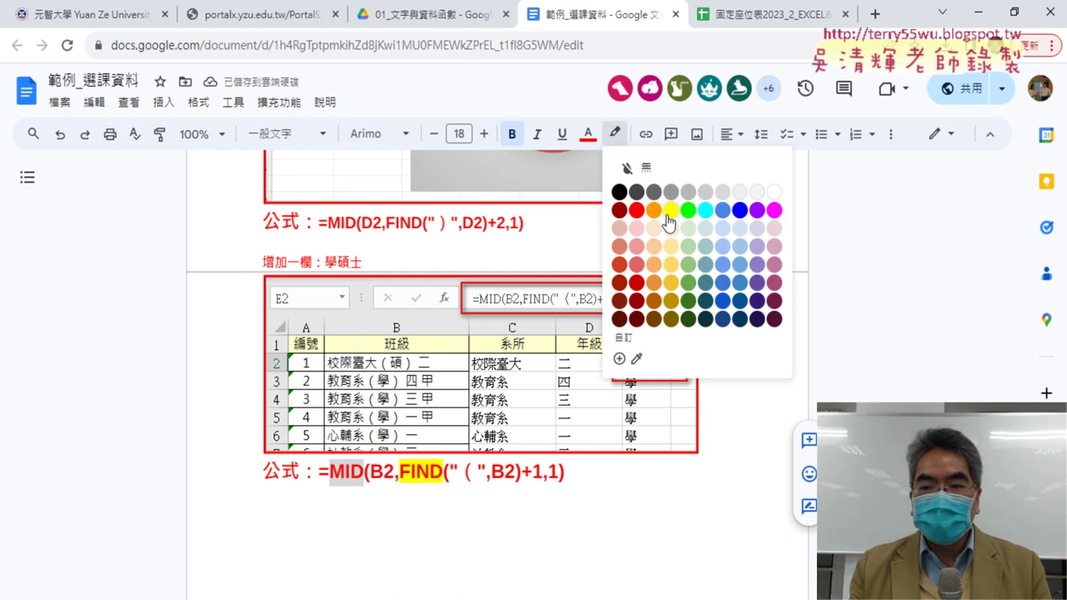
pyautogui.click(668, 212)
pyautogui.click(576, 478)
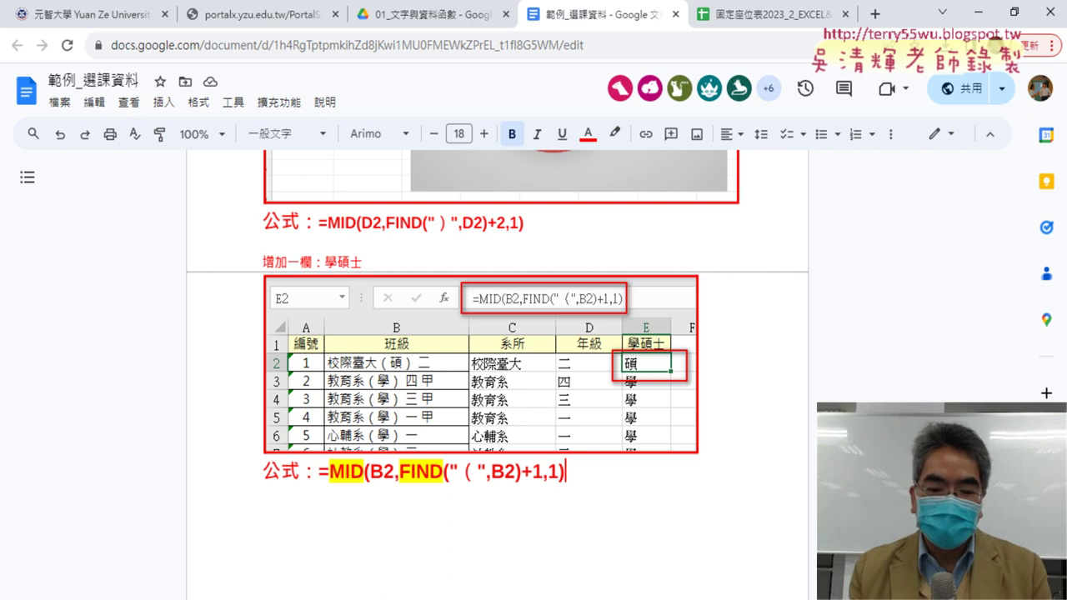
pyautogui.hotkey('alt', 'Tab')
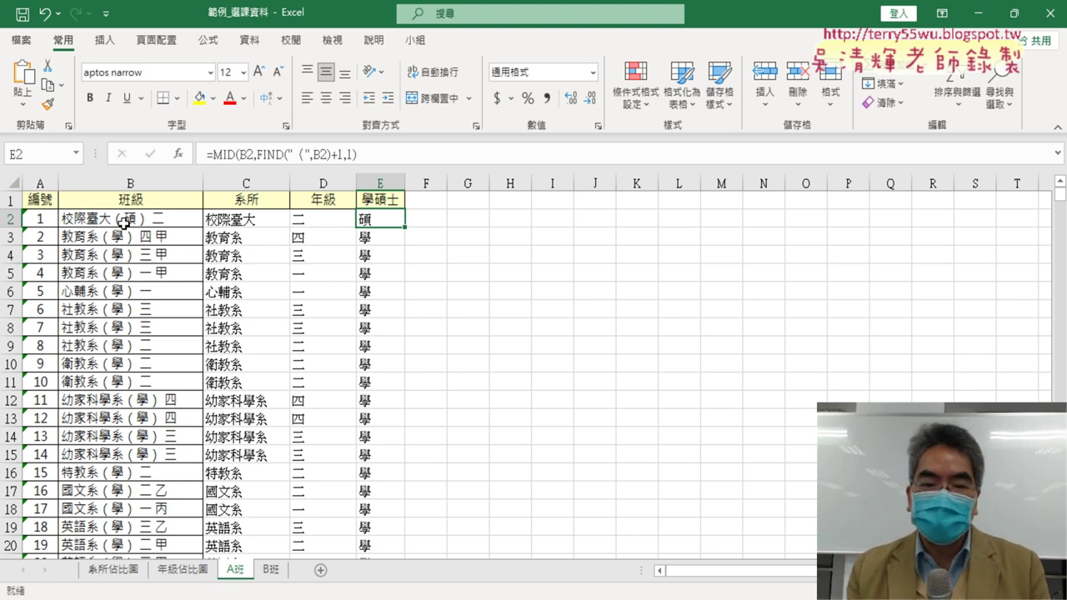
pyautogui.scroll(2, 393, 383)
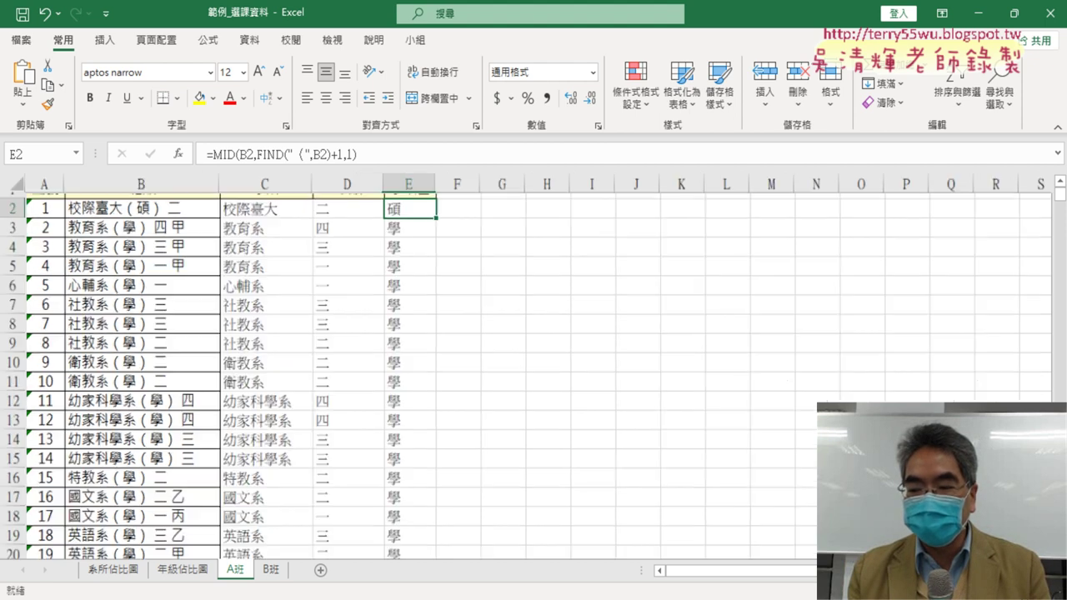
pyautogui.scroll(1, 358, 211)
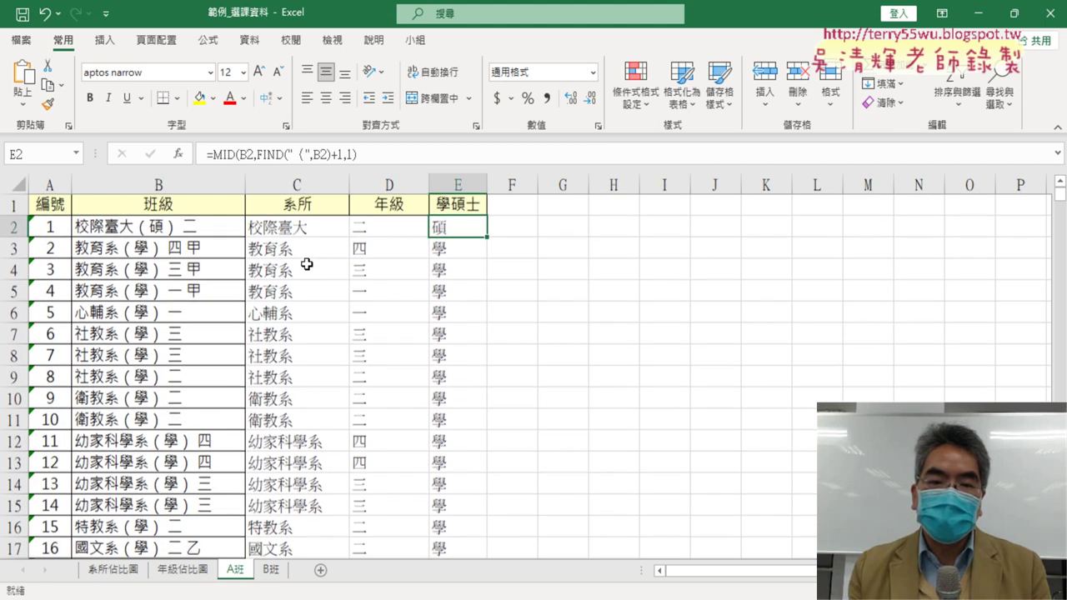
pyautogui.click(525, 228)
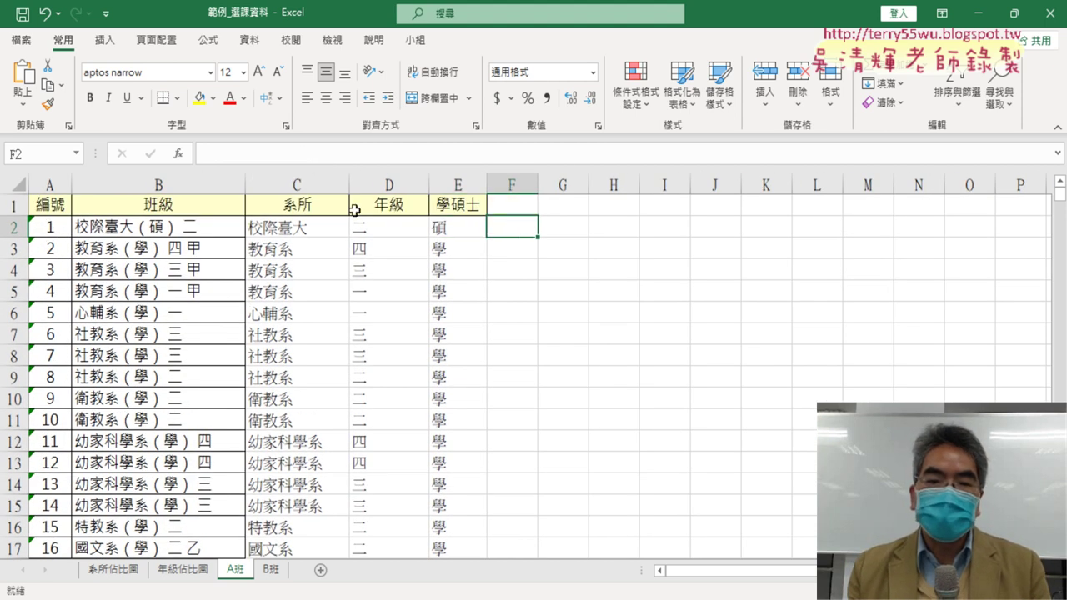
# Start an Insert Function for F2 and show the 文字 (Text) category functions.
pyautogui.click(179, 154)
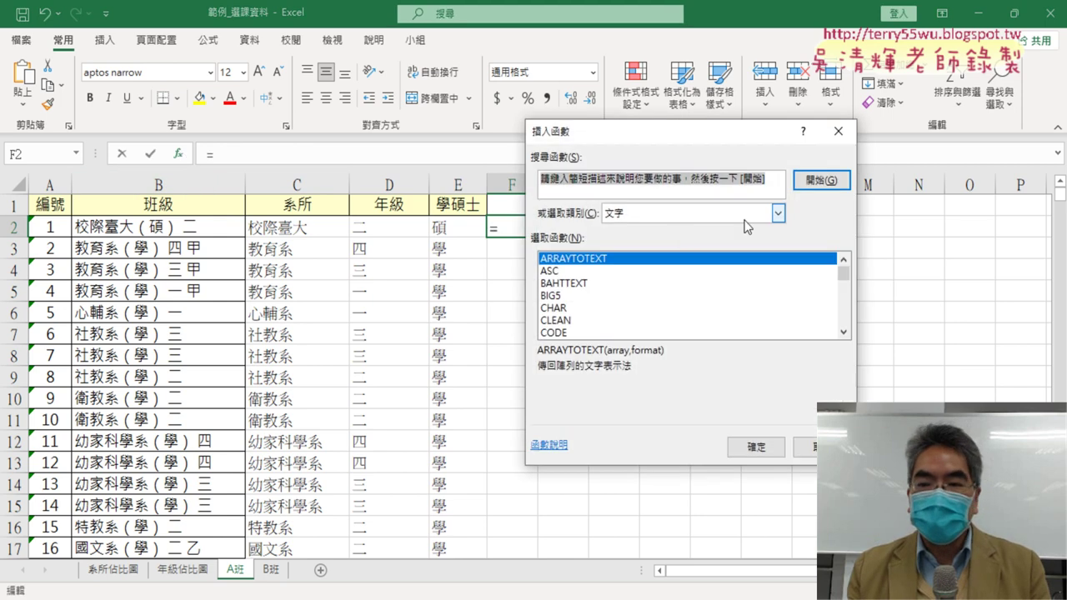
pyautogui.click(745, 216)
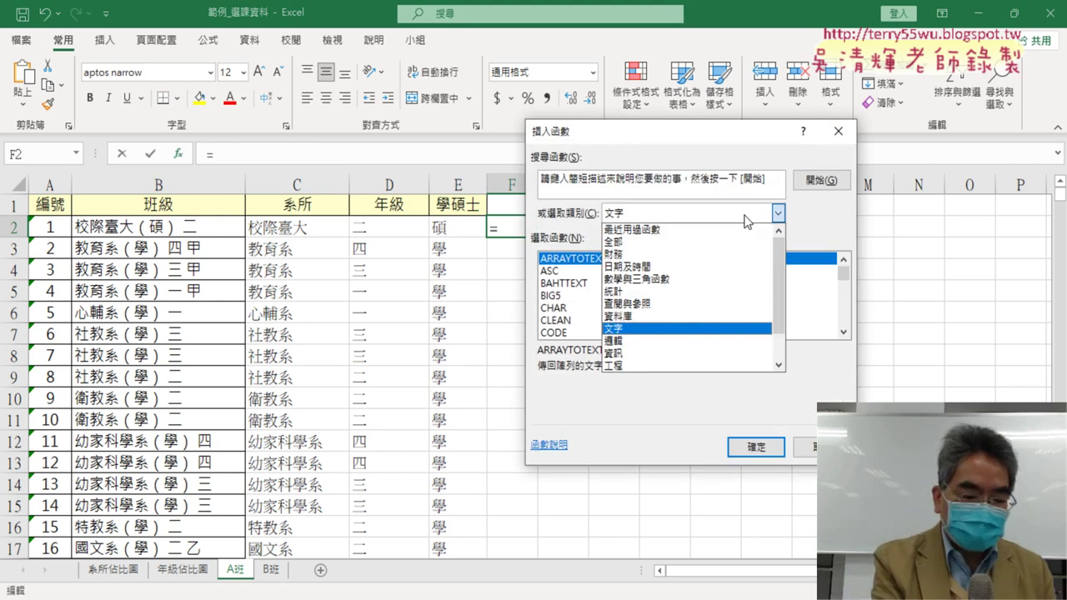
pyautogui.moveTo(739, 230); pyautogui.dragTo(757, 230)
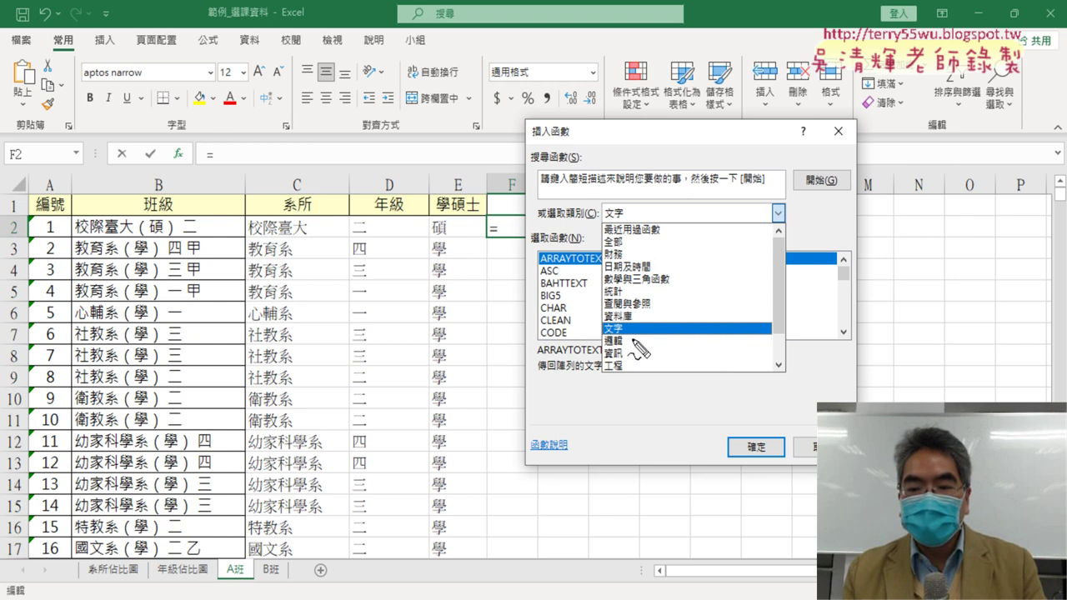
pyautogui.moveTo(610, 337); pyautogui.dragTo(626, 327)
pyautogui.moveTo(533, 350)
pyautogui.mouseDown()
pyautogui.moveTo(560, 354)
pyautogui.moveTo(538, 361)
pyautogui.mouseUp()
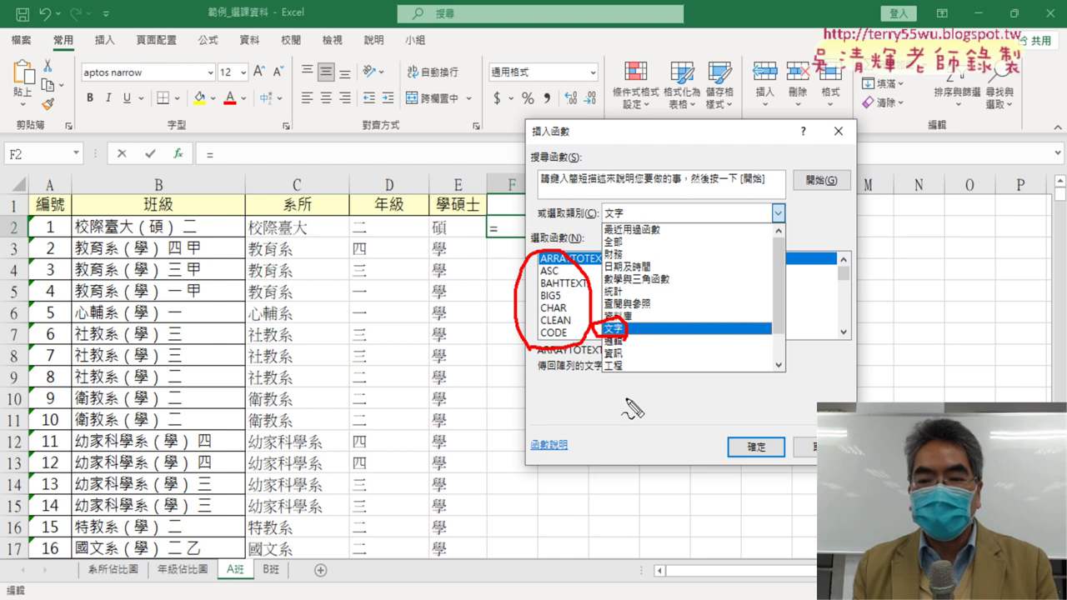
pyautogui.press('Escape')
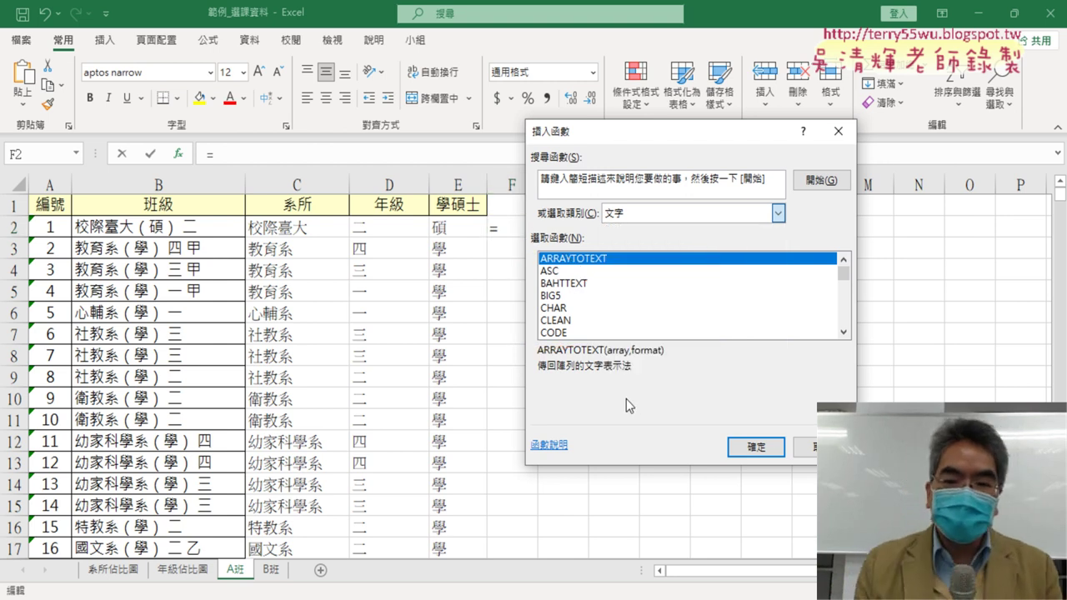
# Cancel the Insert Function dialog, leaving F2 and G2 empty.
pyautogui.click(804, 447)
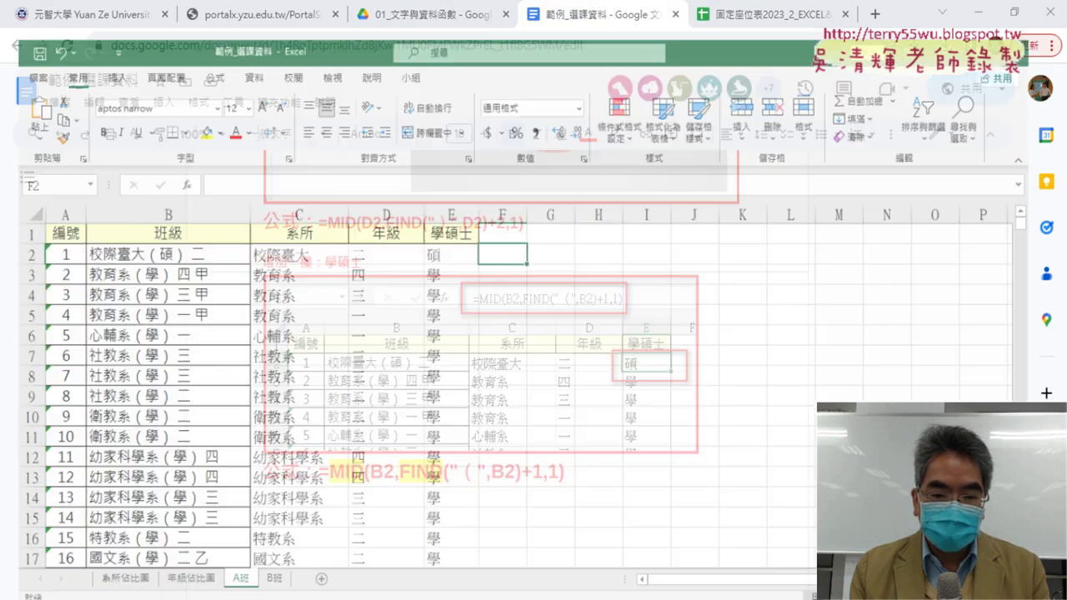
pyautogui.click(408, 360)
pyautogui.click(477, 230)
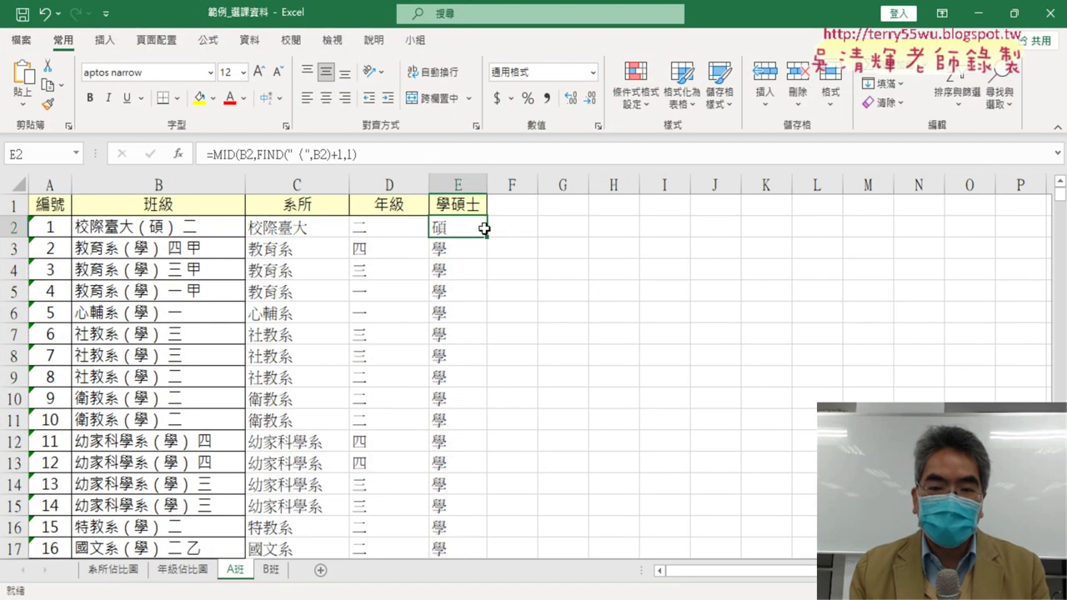
pyautogui.click(524, 228)
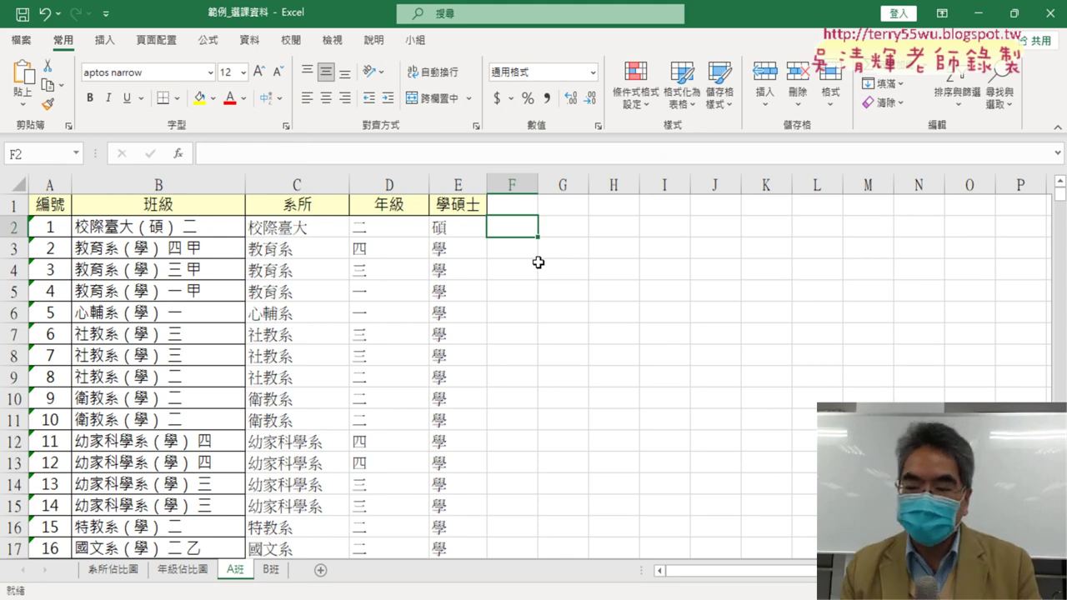
pyautogui.click(575, 233)
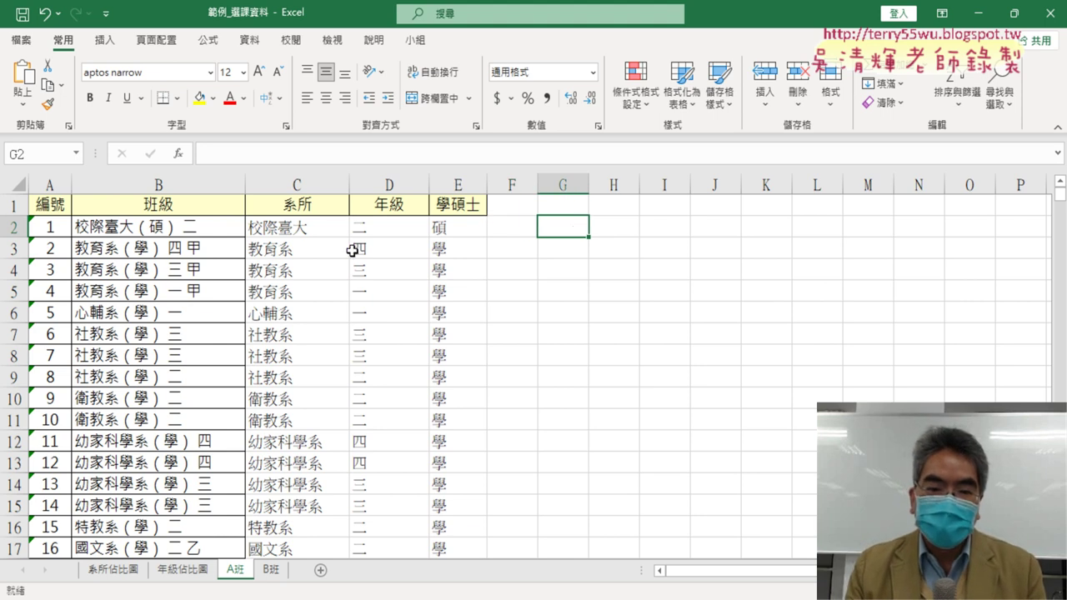
# Inspect the LEFT/FIND formula in C2 and the MID formula in E2.
pyautogui.click(287, 231)
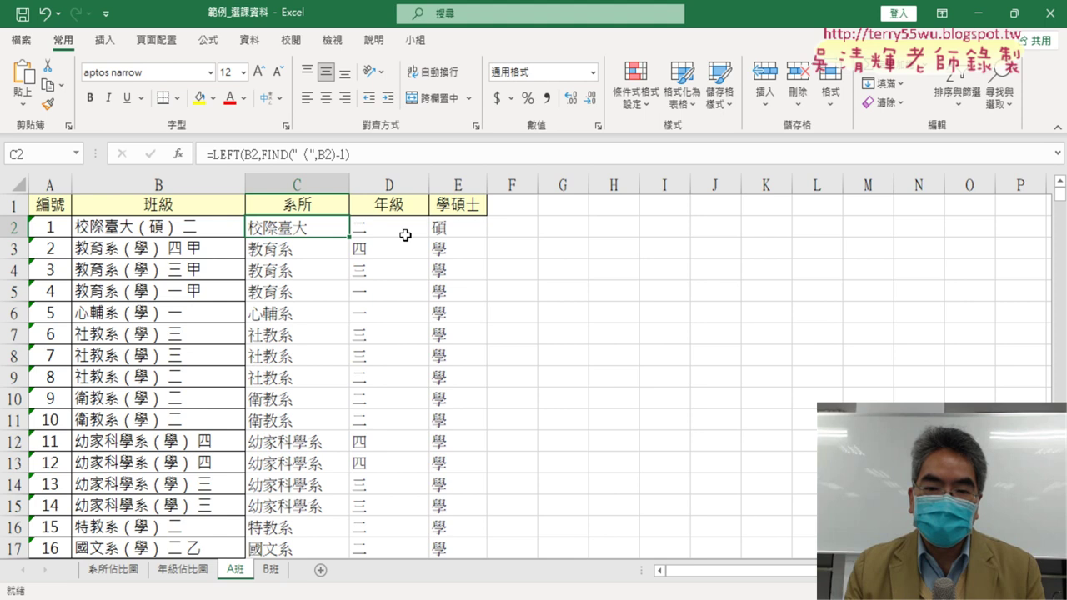
pyautogui.click(466, 231)
pyautogui.click(309, 231)
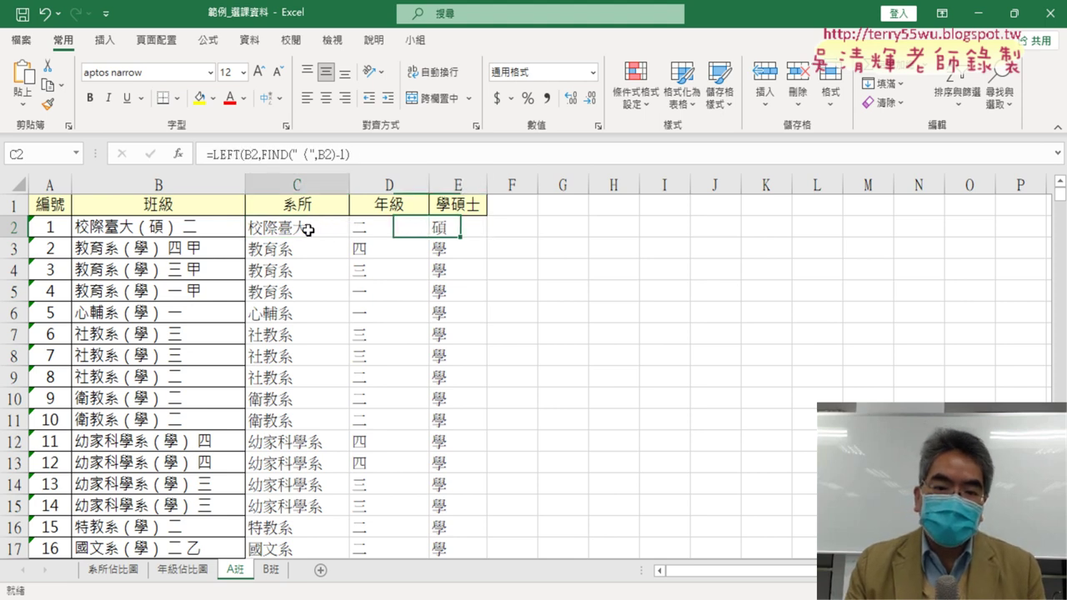
# Turn on the 開發人員 (Developer) tab under 自訂功能區 and display its tools.
pyautogui.click(106, 14)
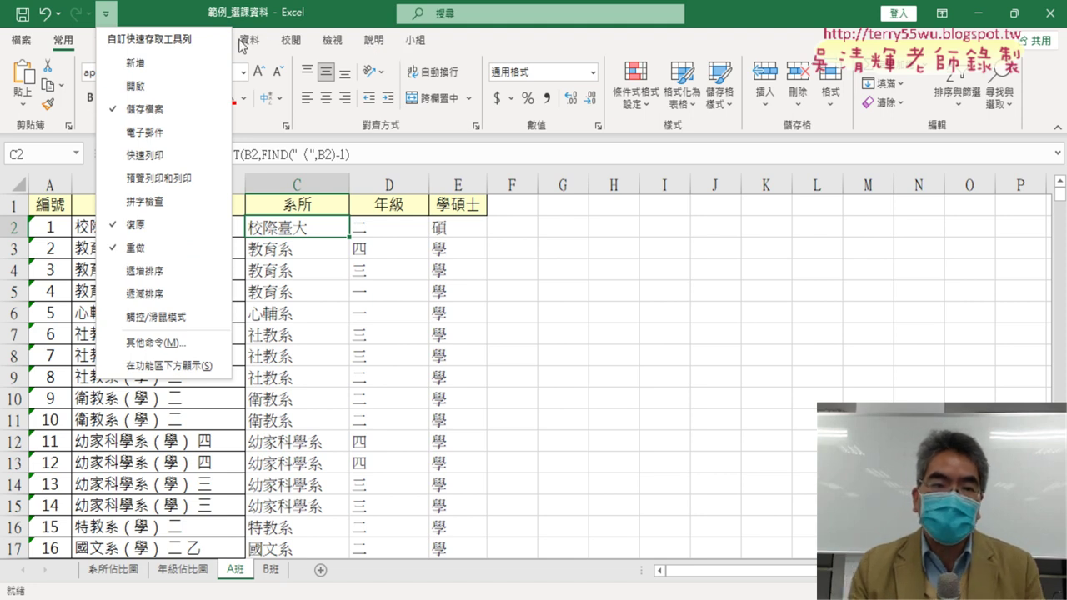
pyautogui.click(166, 343)
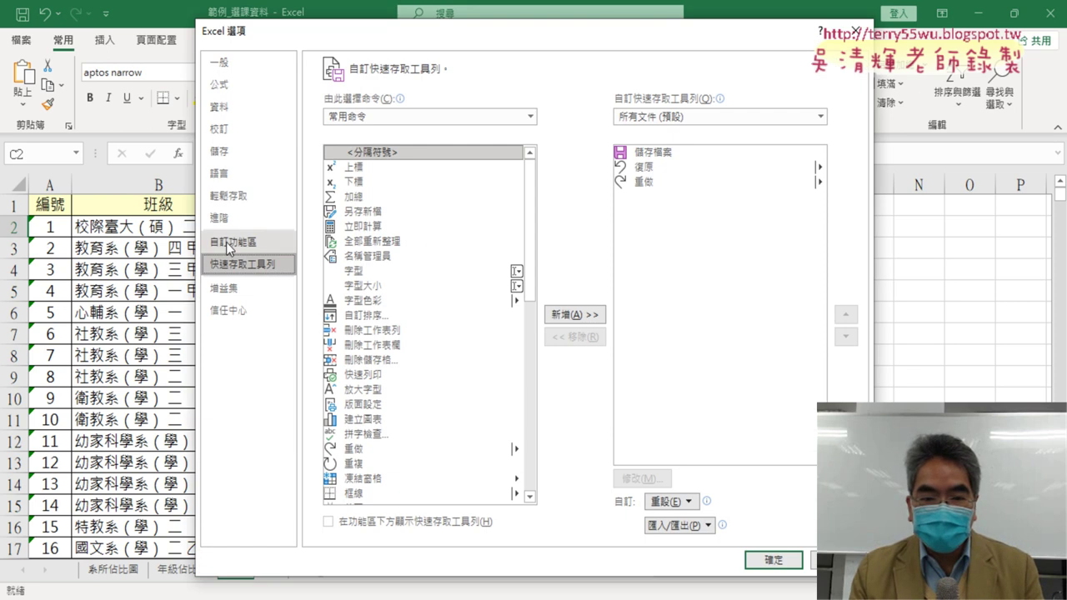
pyautogui.click(229, 242)
pyautogui.click(606, 397)
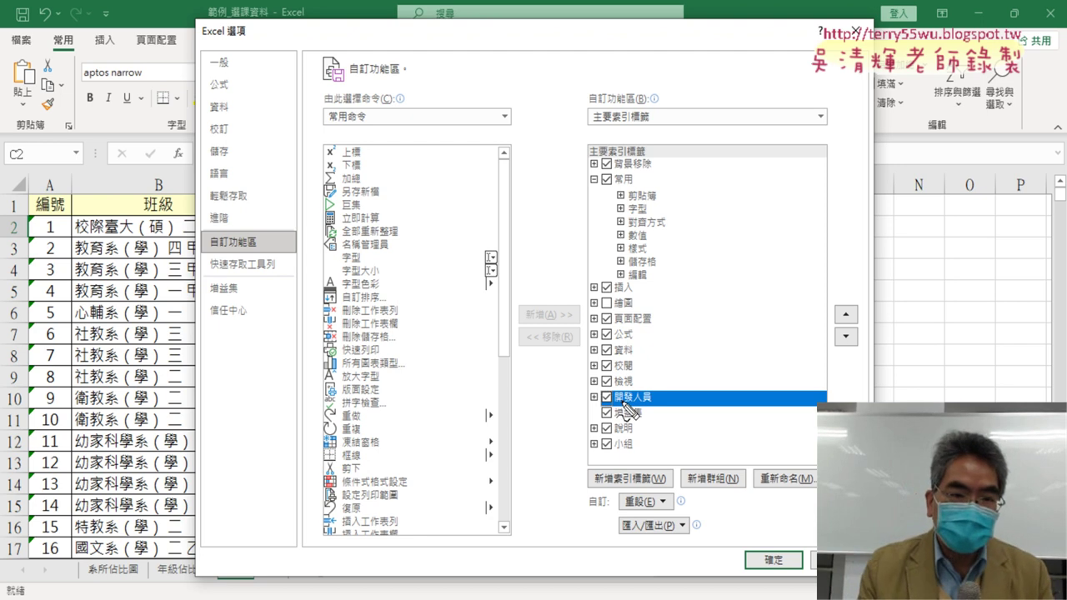
pyautogui.moveTo(94, 8); pyautogui.dragTo(114, 31)
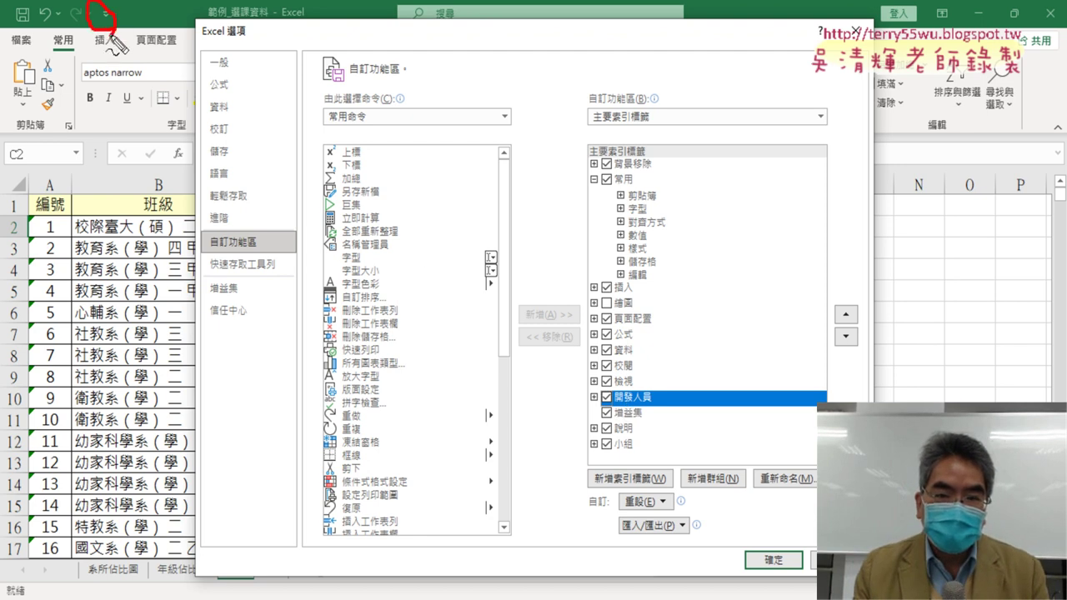
pyautogui.moveTo(190, 233); pyautogui.dragTo(205, 271)
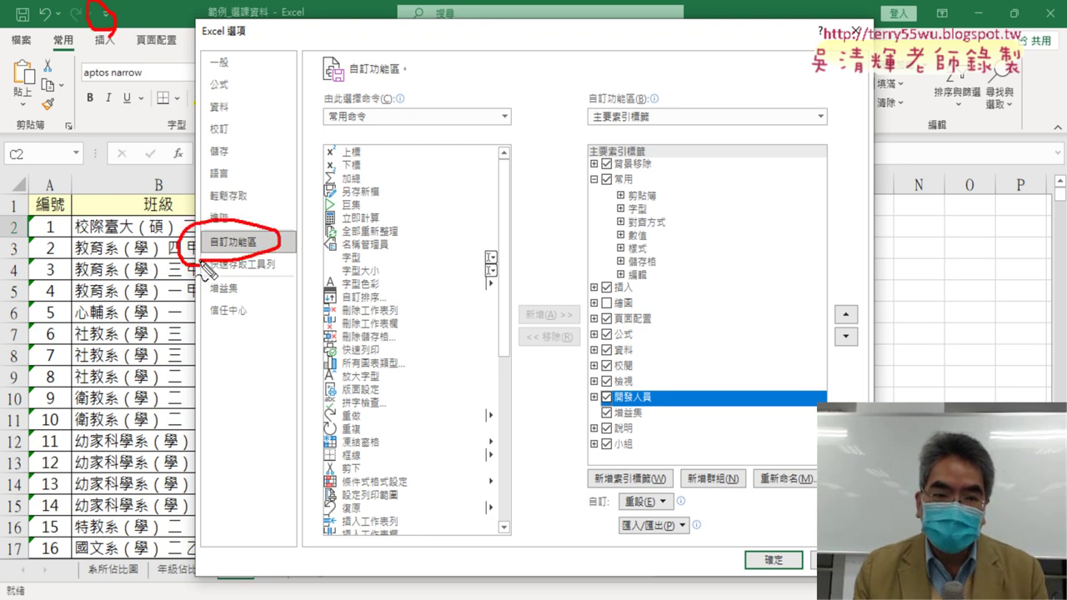
pyautogui.moveTo(658, 368); pyautogui.dragTo(646, 421)
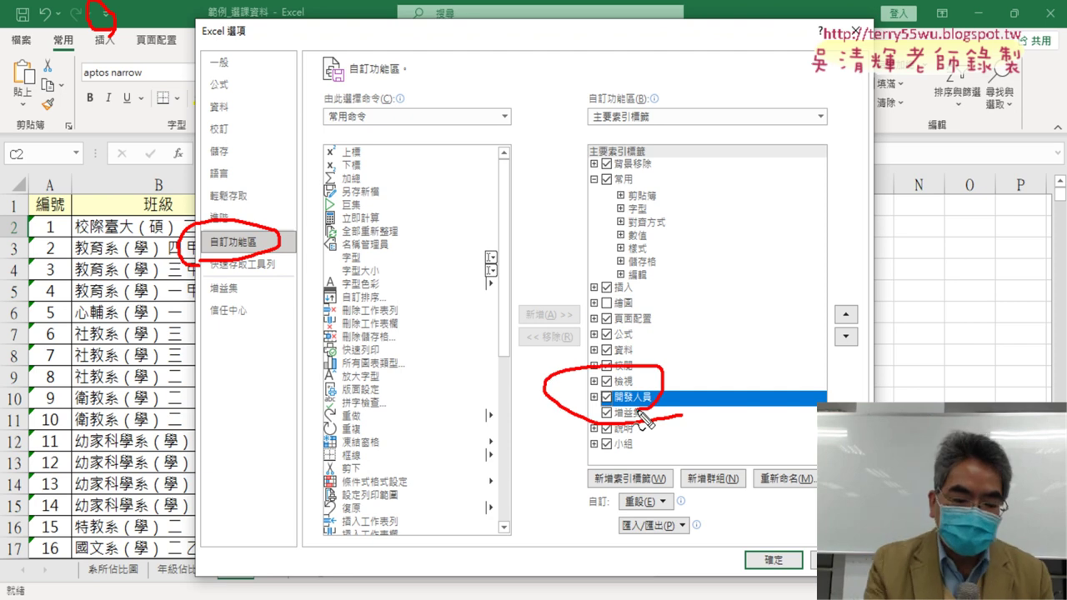
pyautogui.press('Escape')
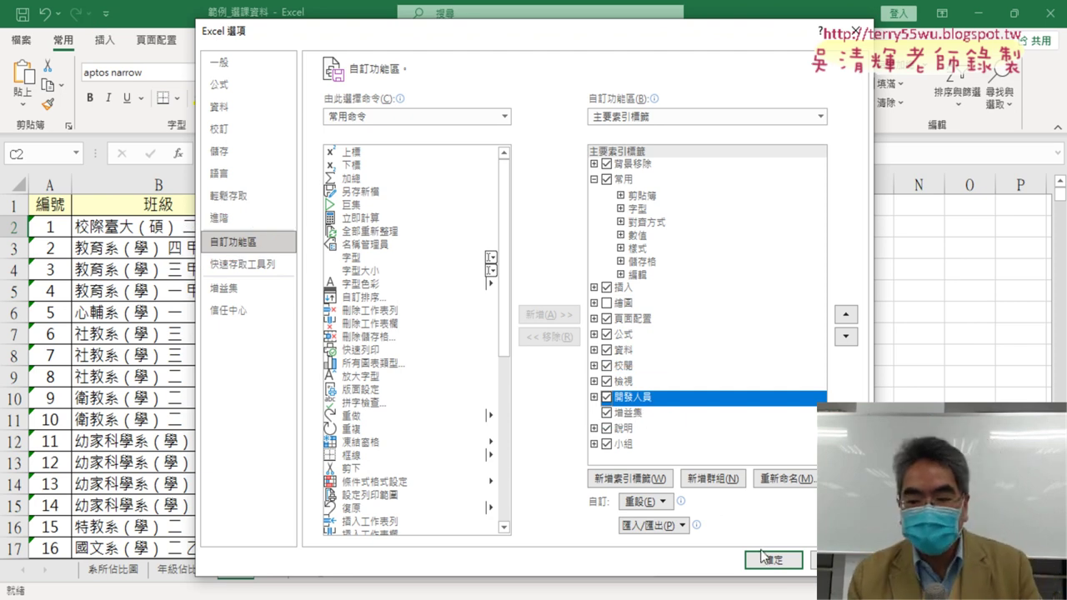
pyautogui.click(760, 555)
pyautogui.click(385, 40)
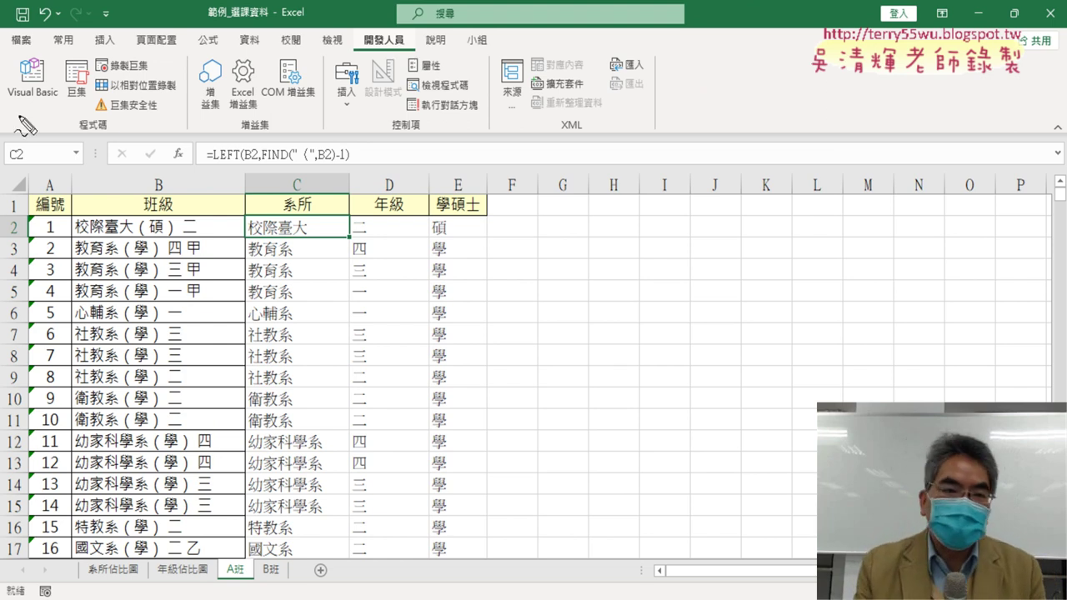
pyautogui.moveTo(66, 123)
pyautogui.mouseDown()
pyautogui.moveTo(30, 51)
pyautogui.moveTo(52, 127)
pyautogui.mouseUp()
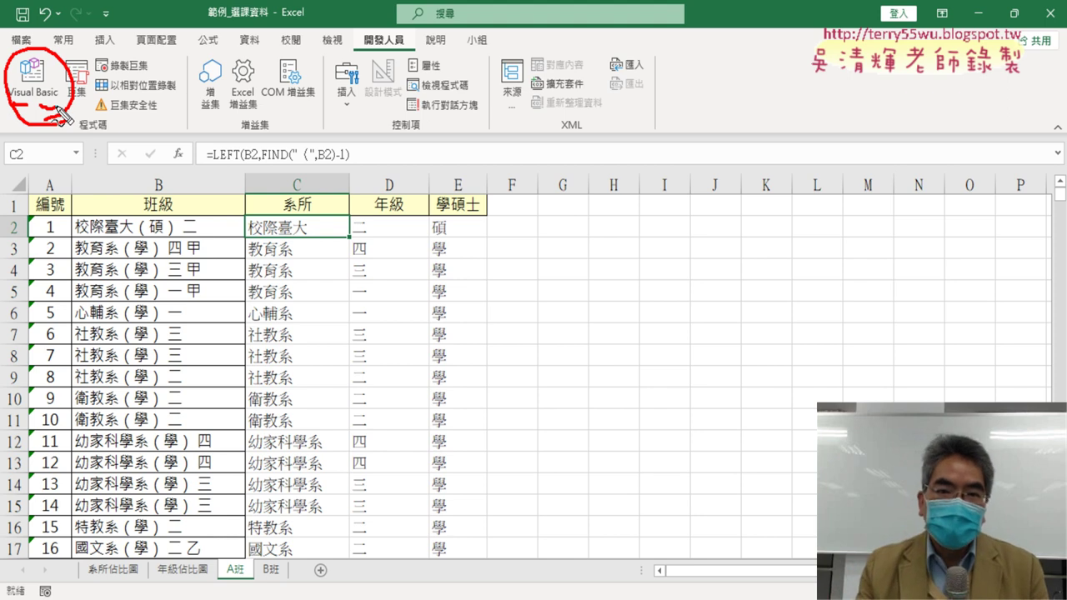
pyautogui.moveTo(435, 62); pyautogui.dragTo(450, 41)
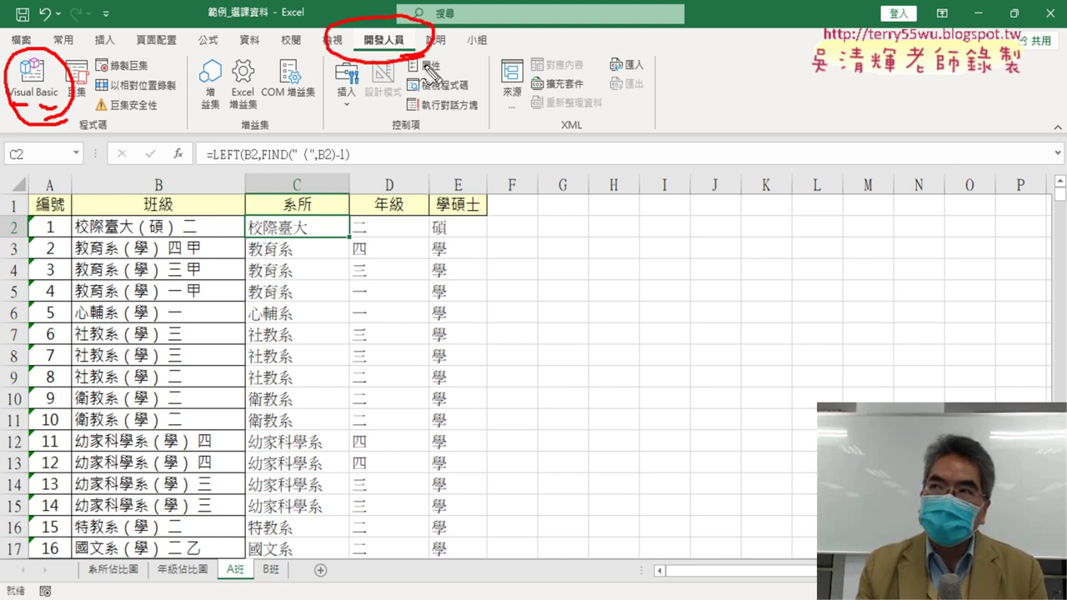
pyautogui.moveTo(48, 140); pyautogui.dragTo(77, 220)
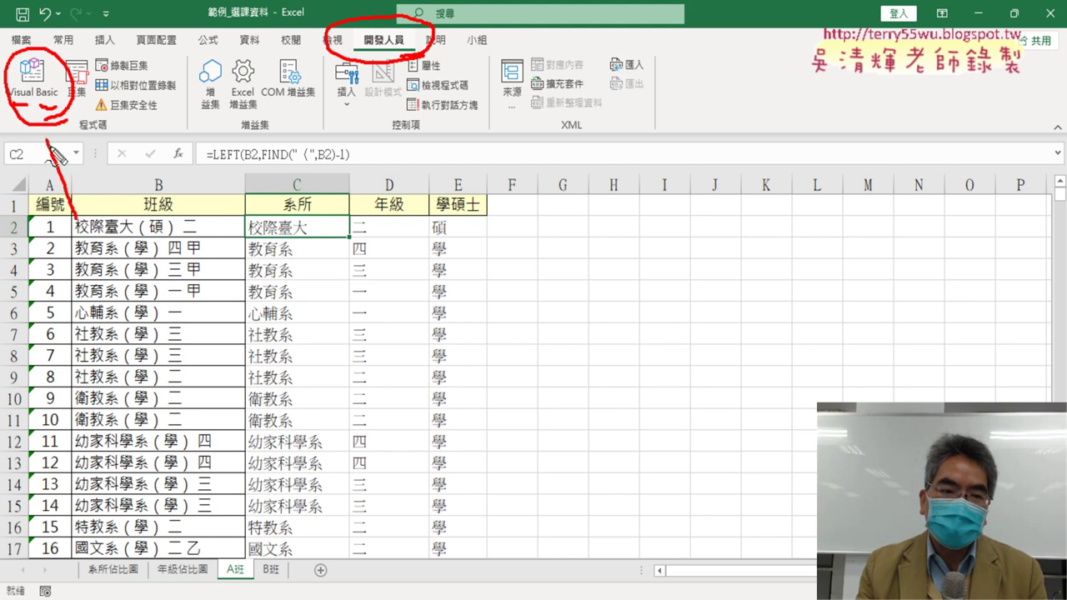
pyautogui.moveTo(36, 148); pyautogui.dragTo(57, 150)
pyautogui.moveTo(155, 80)
pyautogui.mouseDown()
pyautogui.moveTo(106, 83)
pyautogui.moveTo(155, 79)
pyautogui.mouseUp()
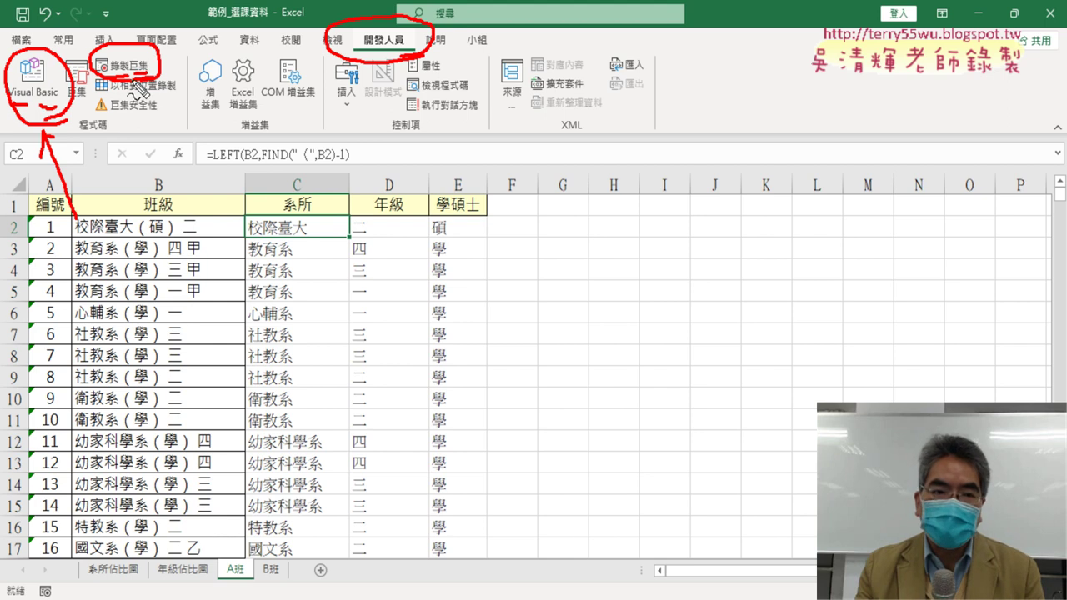
pyautogui.moveTo(140, 83); pyautogui.dragTo(86, 125)
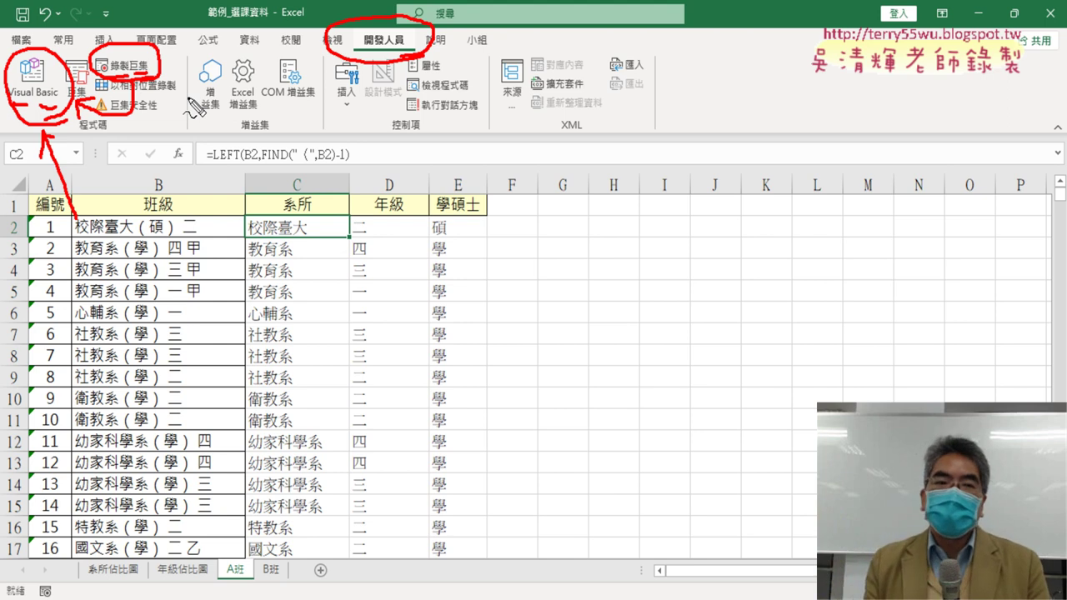
pyautogui.press('Escape')
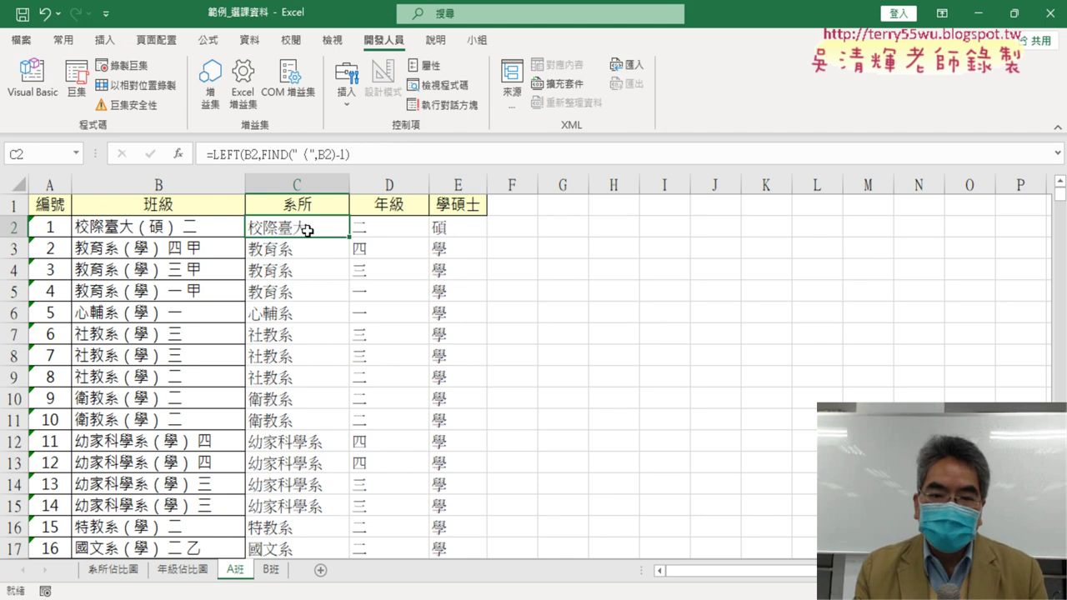
pyautogui.click(304, 184)
pyautogui.click(298, 235)
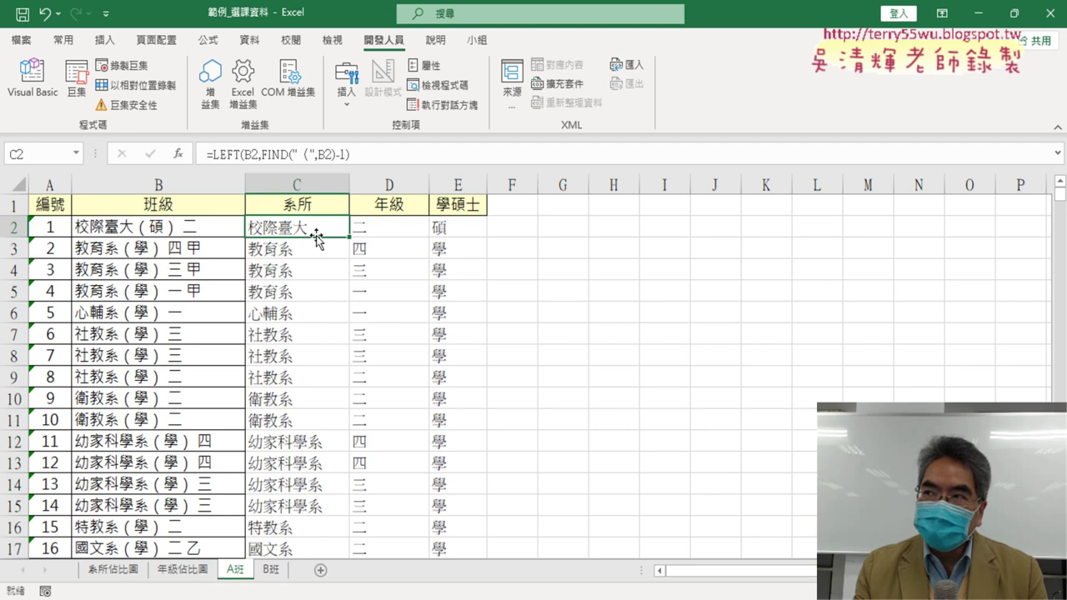
pyautogui.click(714, 287)
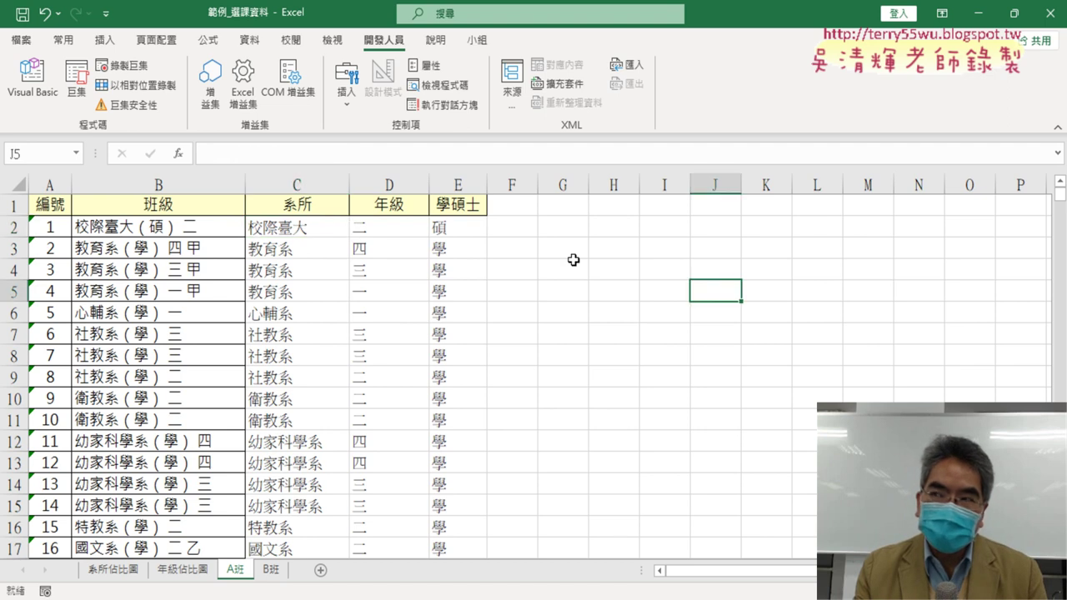
pyautogui.click(293, 228)
pyautogui.hotkey('ctrl', 'shift', 'Down')
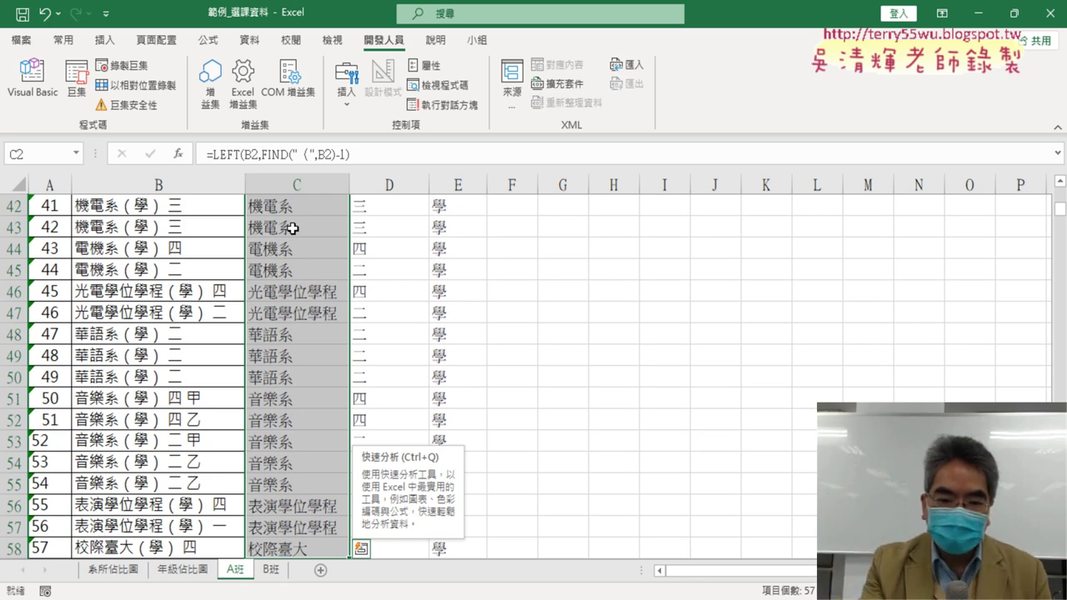
pyautogui.press('Delete')
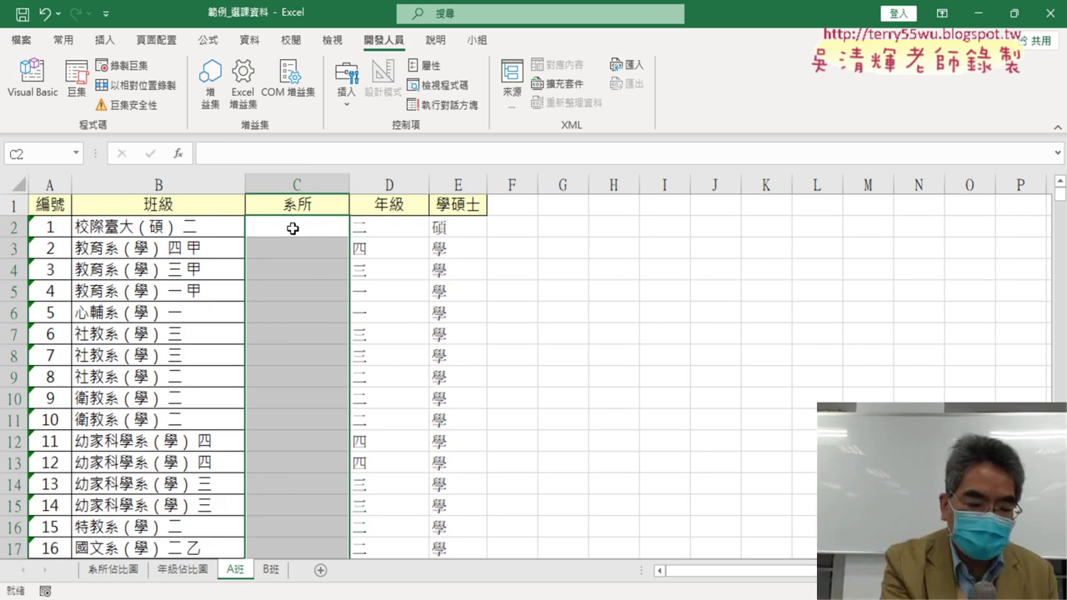
pyautogui.hotkey('ctrl', 'z')
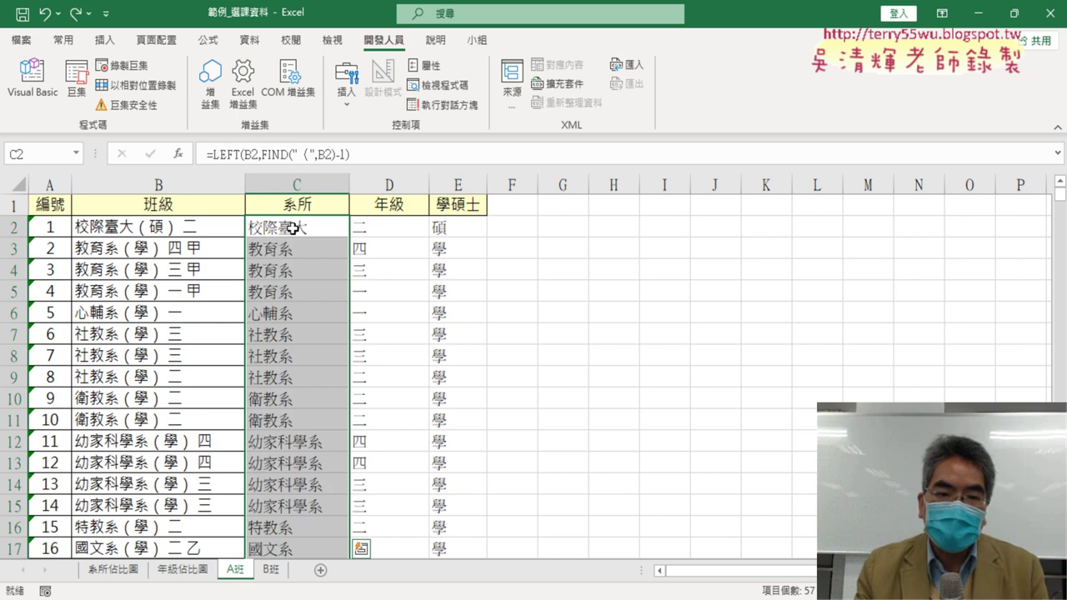
pyautogui.click(716, 331)
pyautogui.click(317, 229)
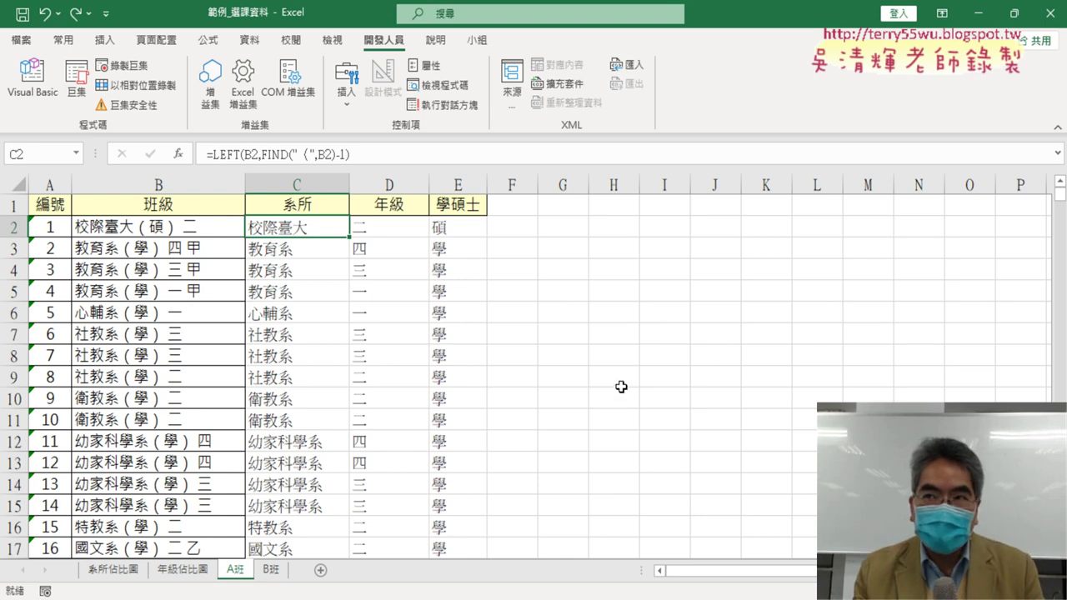
pyautogui.click(616, 320)
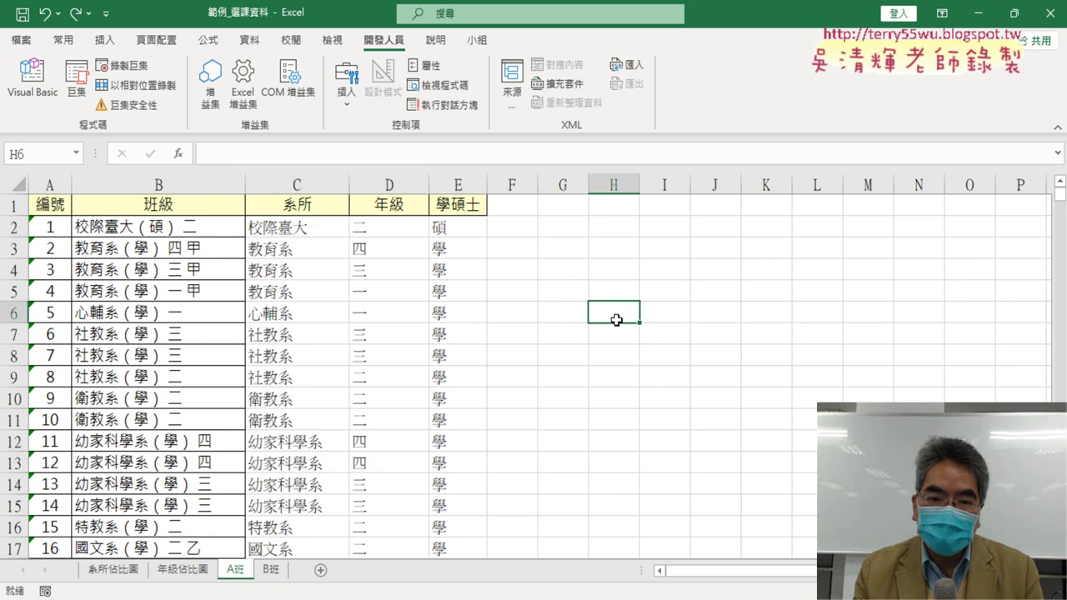
pyautogui.click(315, 230)
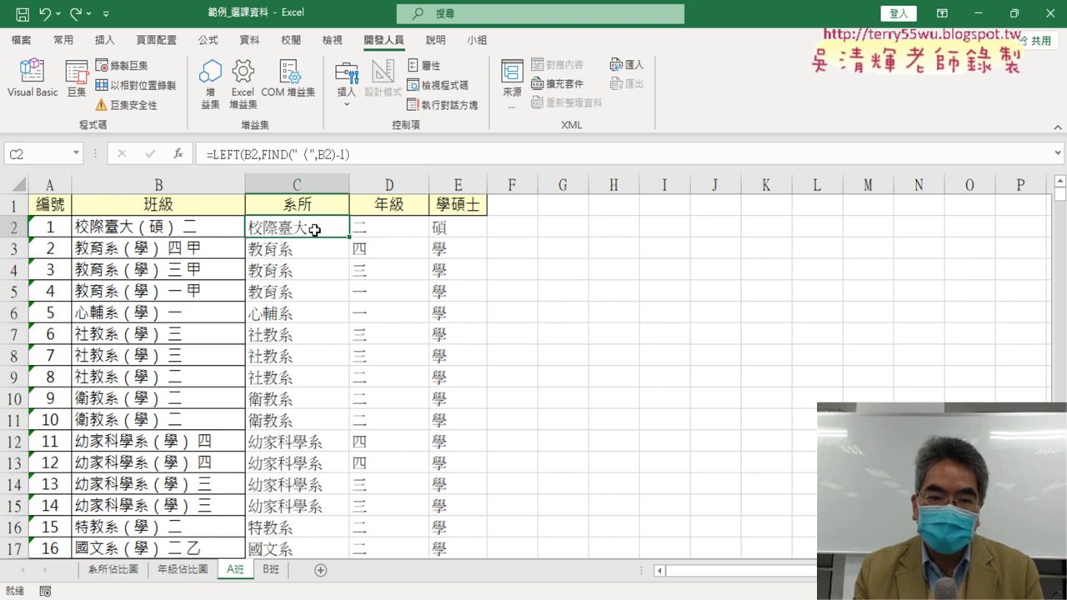
# Re-commit the C2 LEFT/FIND formula, fill it down, and select C2:C58.
pyautogui.click(240, 155)
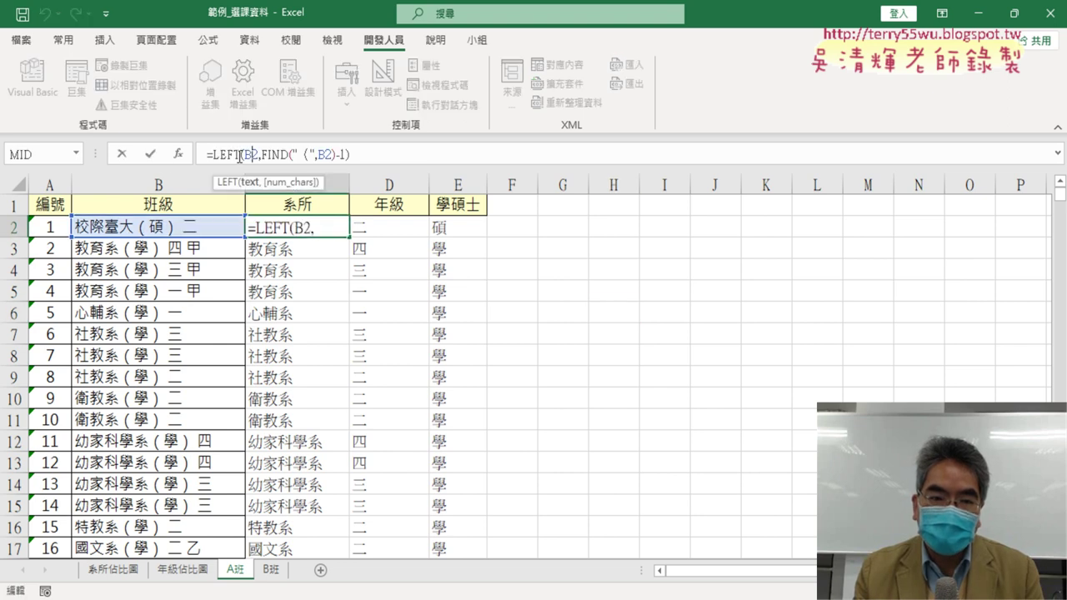
pyautogui.click(151, 155)
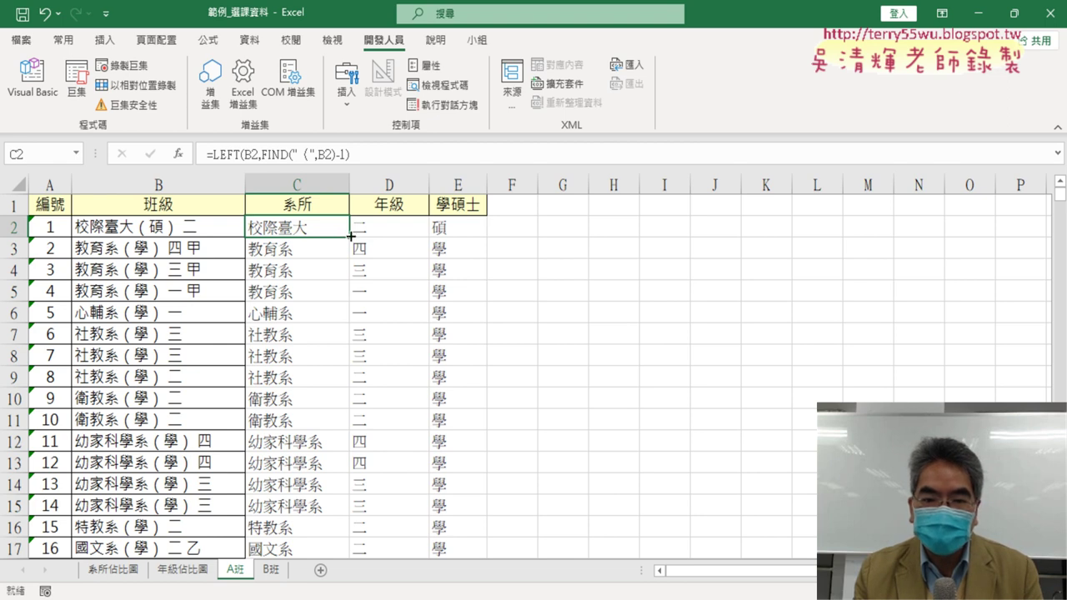
pyautogui.doubleClick(350, 238)
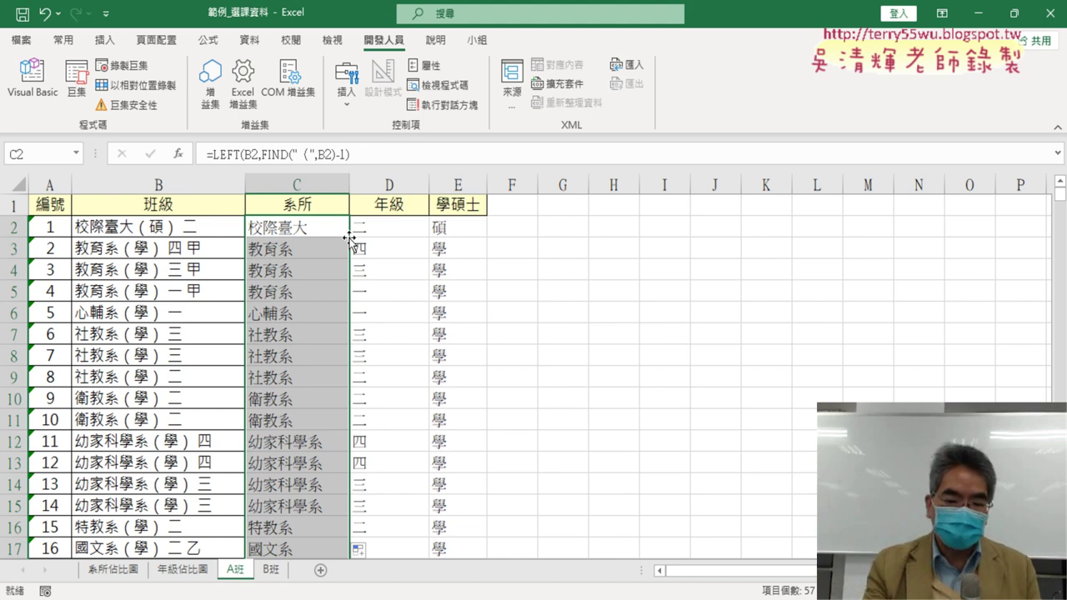
pyautogui.click(645, 315)
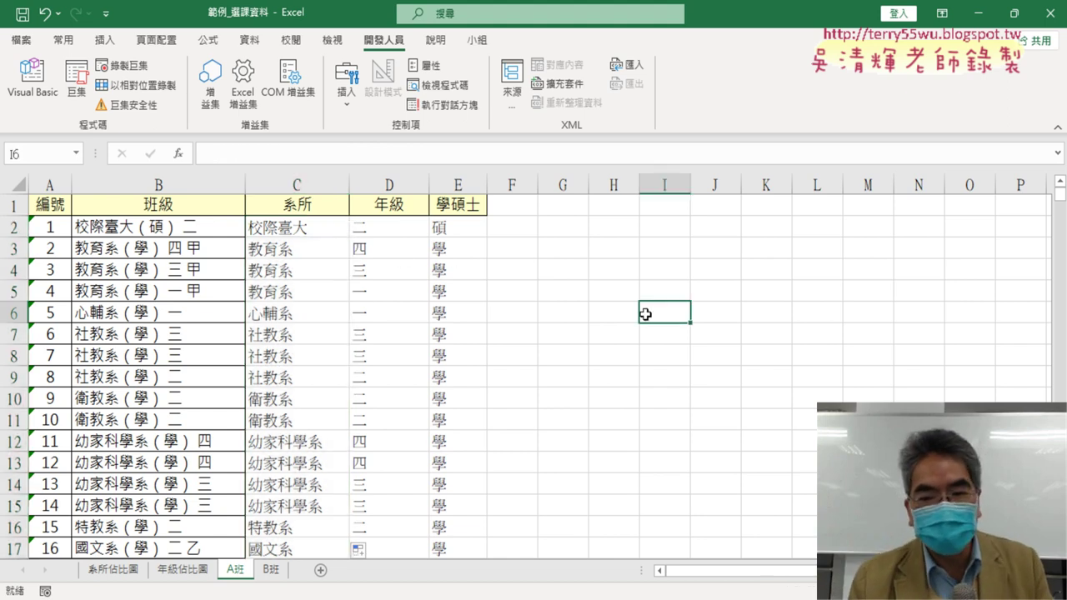
pyautogui.click(322, 225)
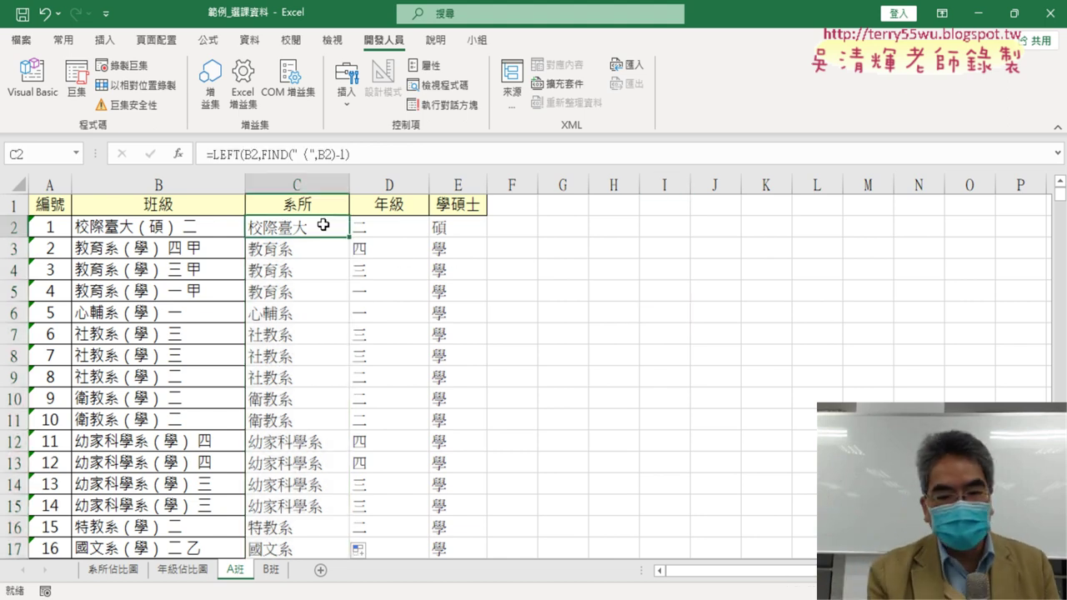
pyautogui.hotkey('ctrl', 'shift', 'Down')
# Re-enter the C2 formula and fill it down column C to row 58 again.
pyautogui.scroll(9, 322, 225)
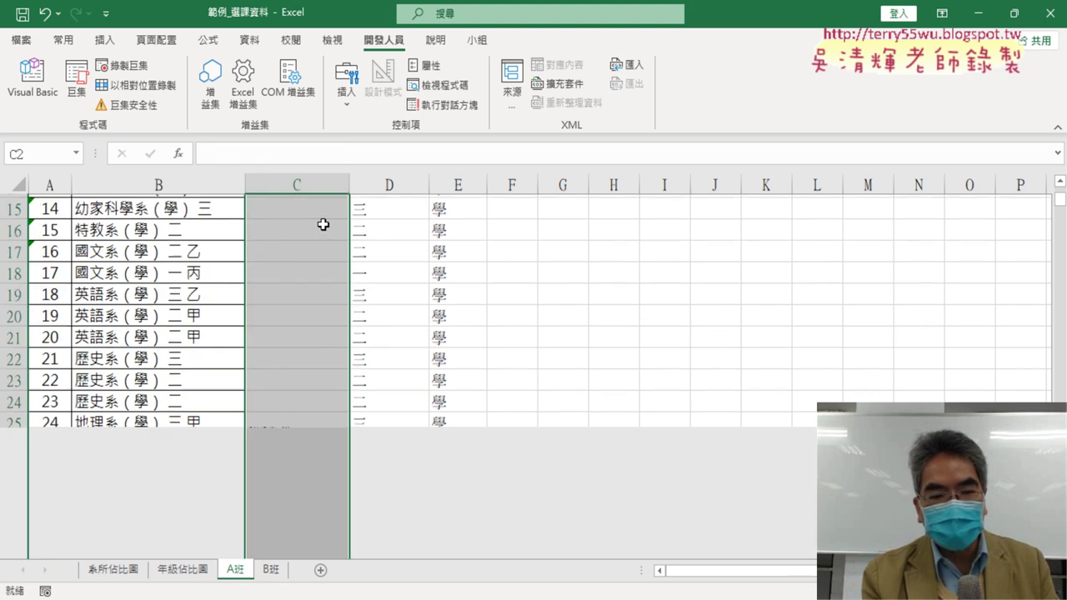
pyautogui.scroll(5, 323, 225)
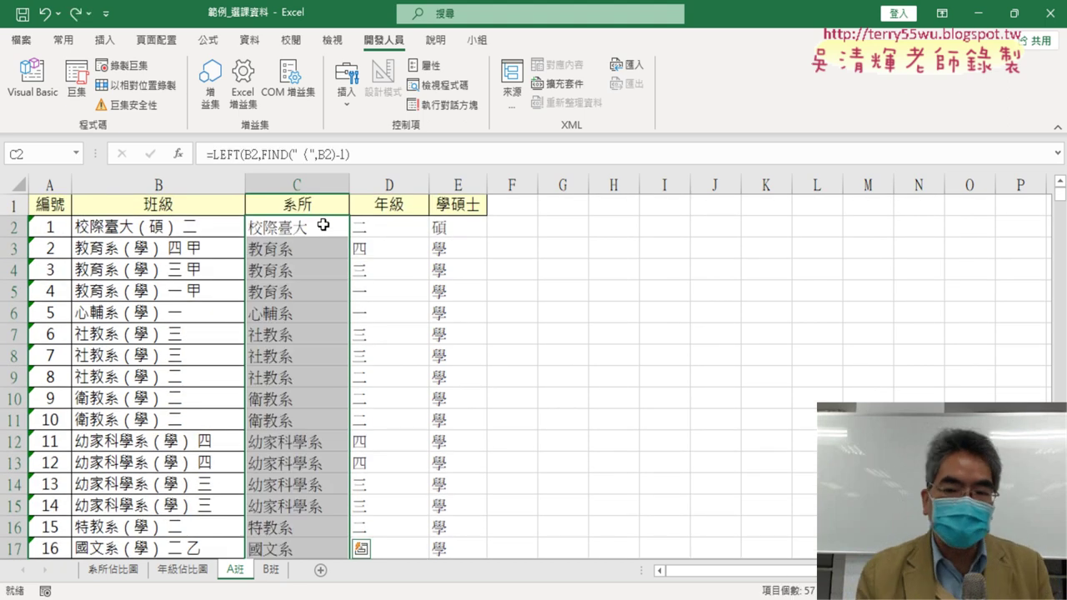
pyautogui.click(622, 326)
pyautogui.click(310, 229)
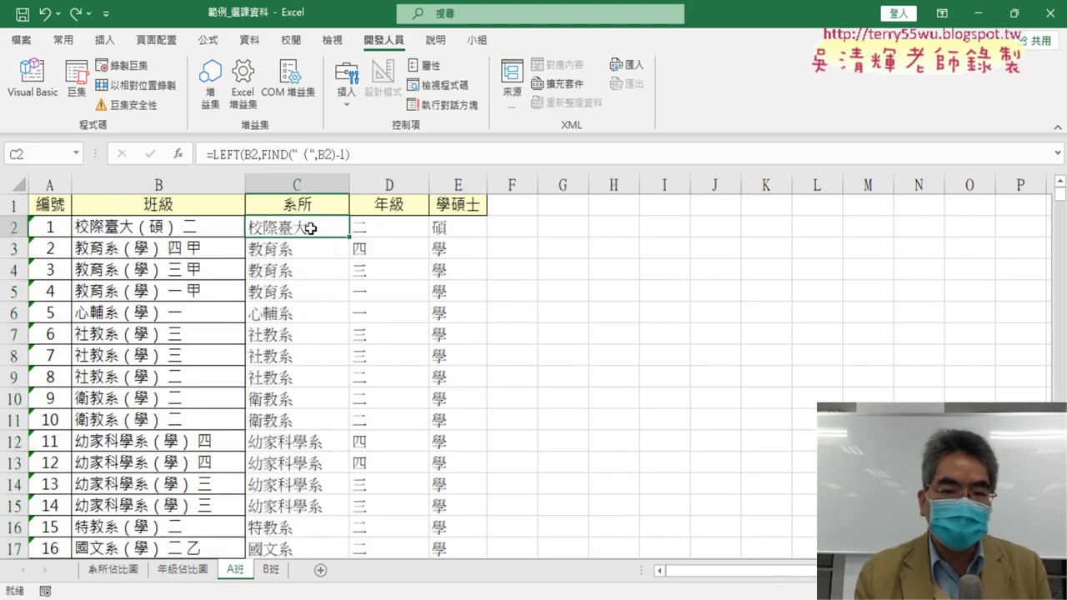
pyautogui.click(261, 154)
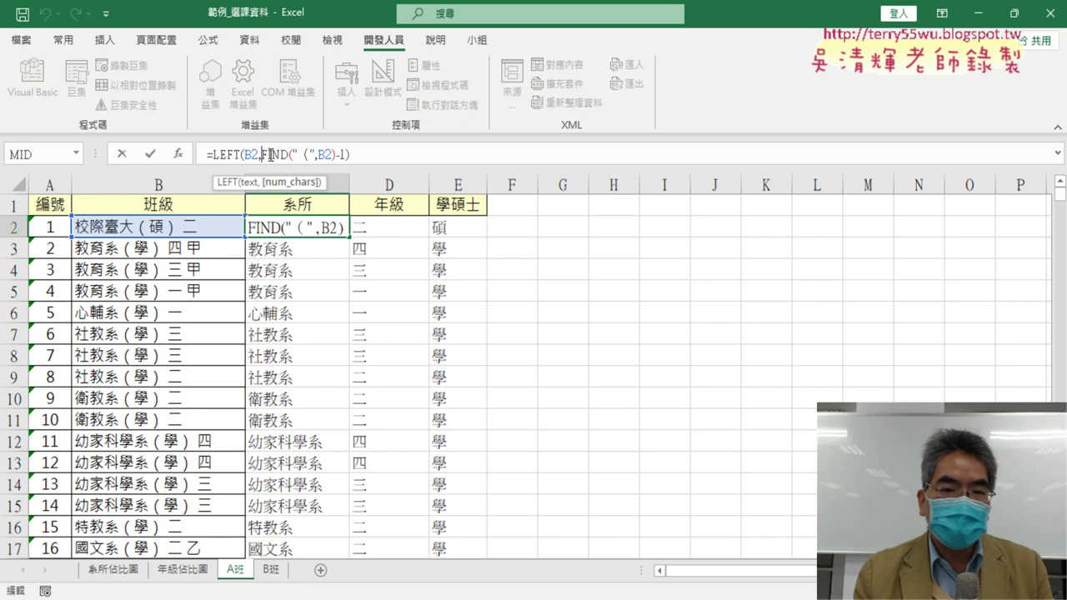
pyautogui.click(147, 156)
pyautogui.doubleClick(345, 239)
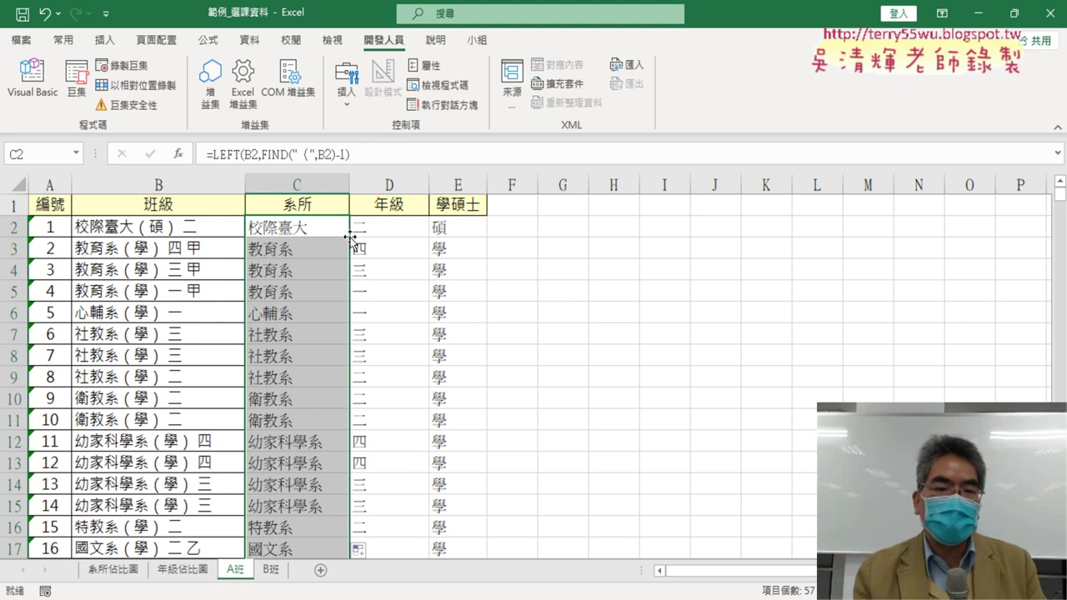
pyautogui.click(564, 248)
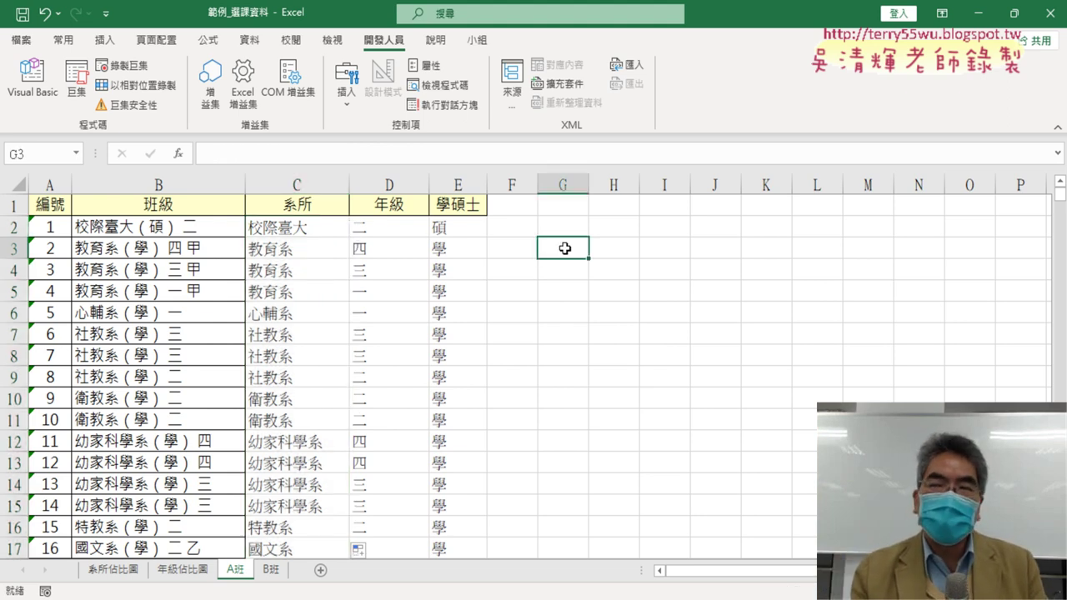
pyautogui.click(300, 231)
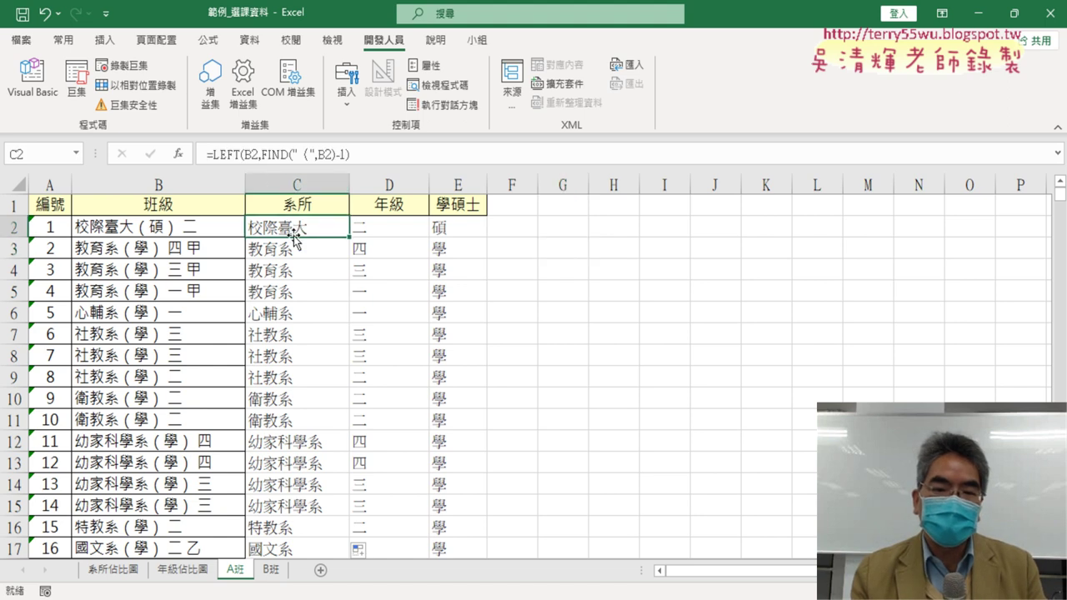
pyautogui.click(258, 155)
pyautogui.click(150, 154)
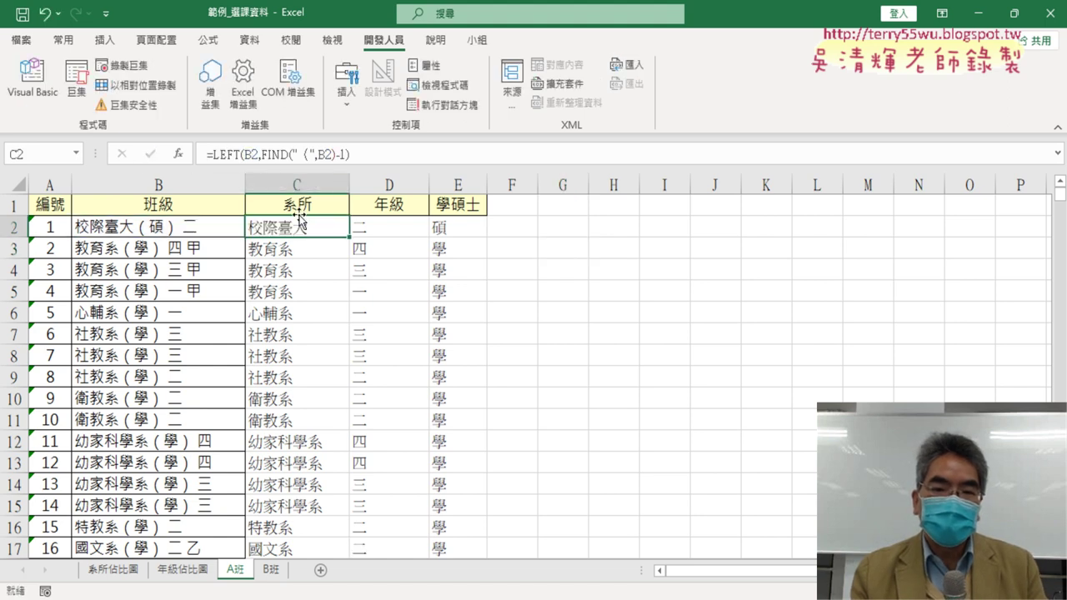
pyautogui.doubleClick(349, 237)
pyautogui.click(607, 304)
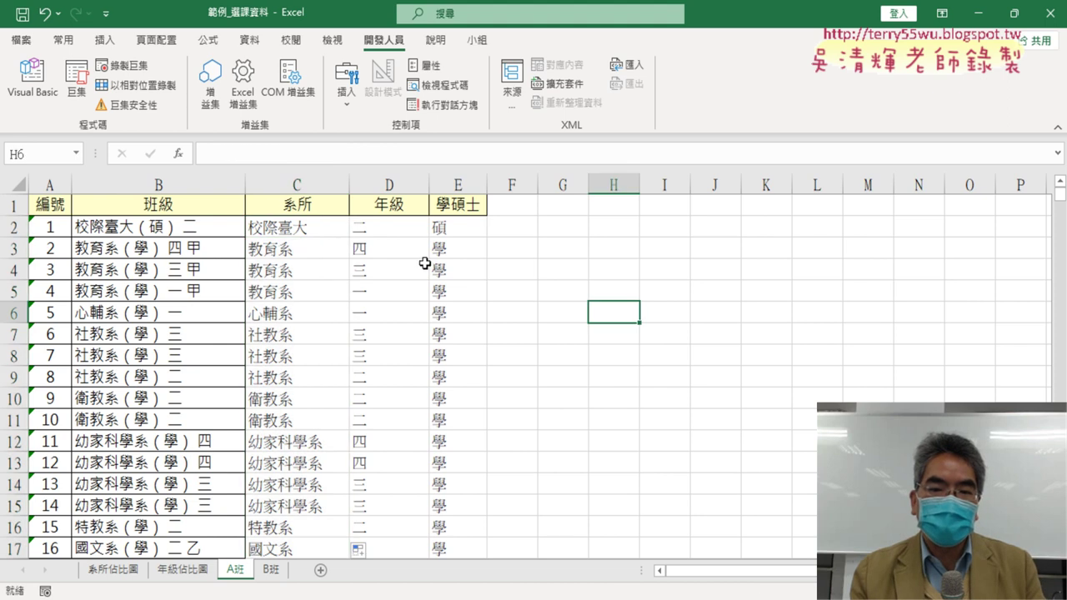
pyautogui.click(324, 230)
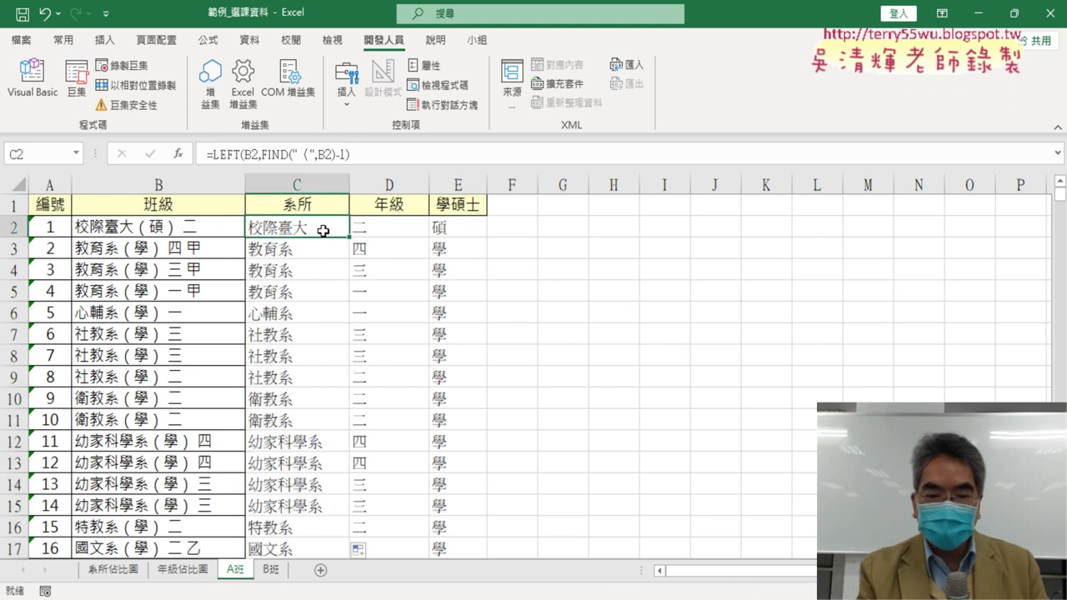
pyautogui.hotkey('ctrl', 'shift', 'Down')
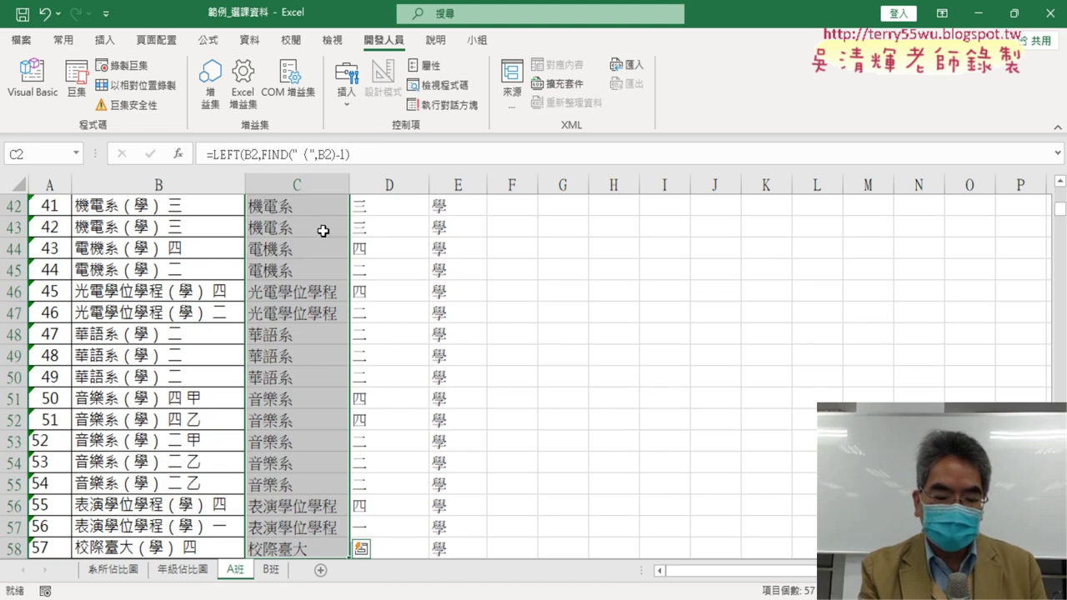
pyautogui.scroll(14, 512, 387)
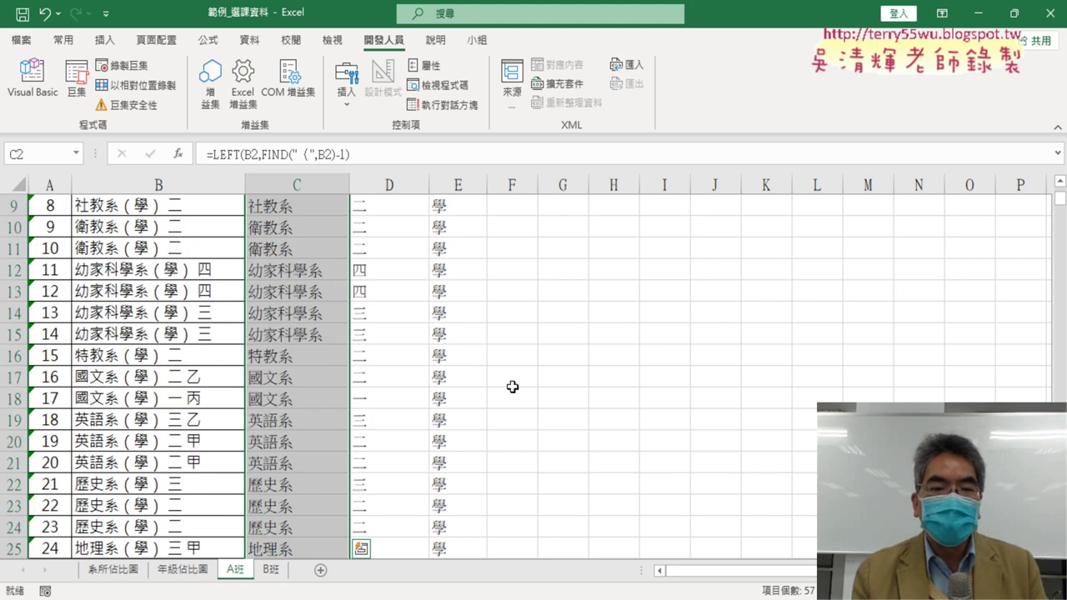
pyautogui.click(610, 298)
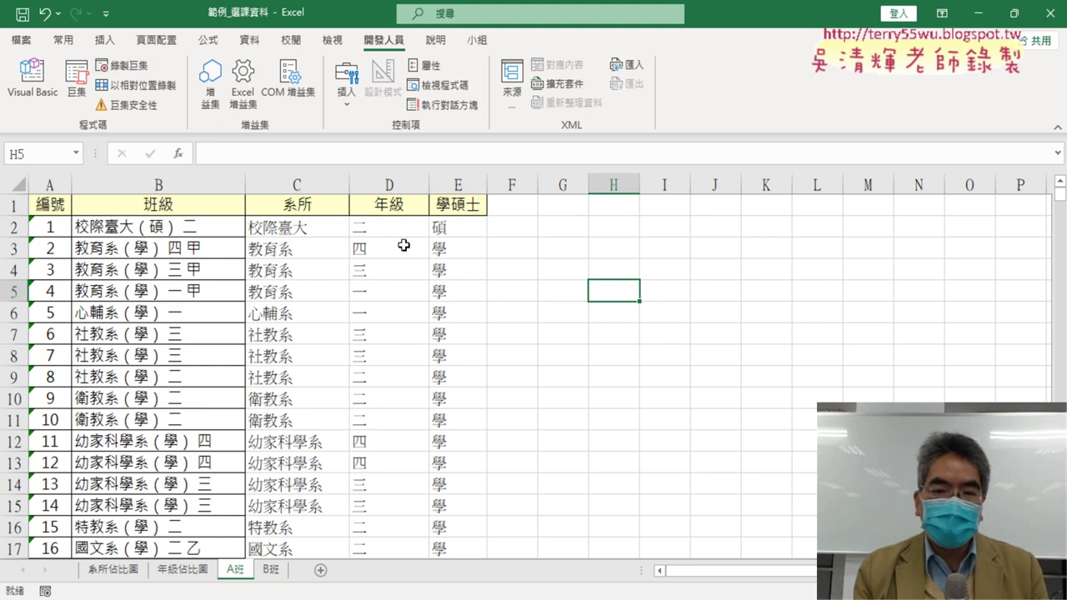
pyautogui.click(298, 228)
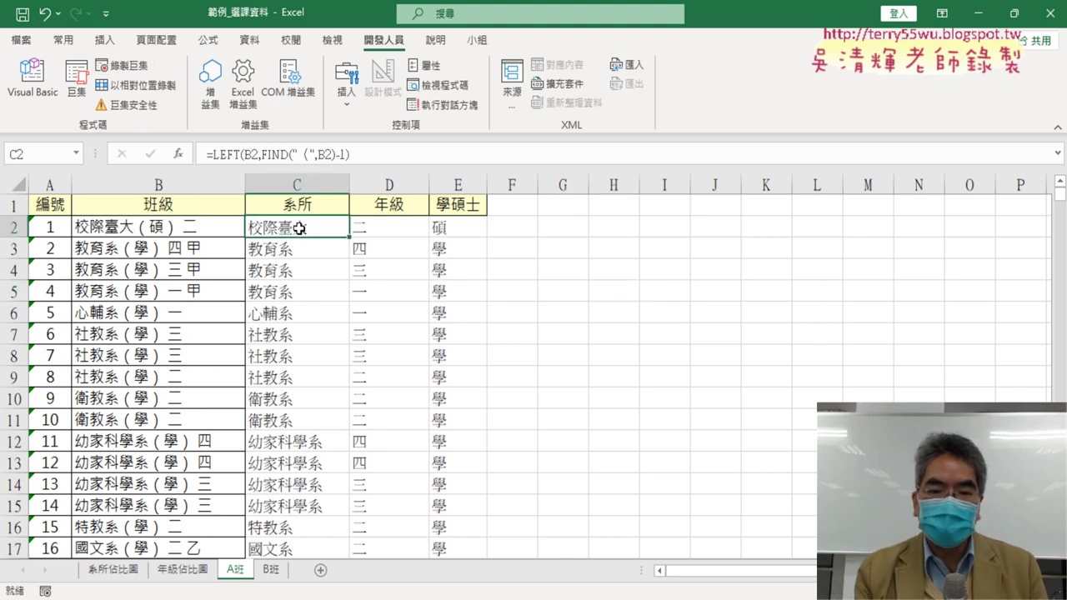
pyautogui.click(613, 295)
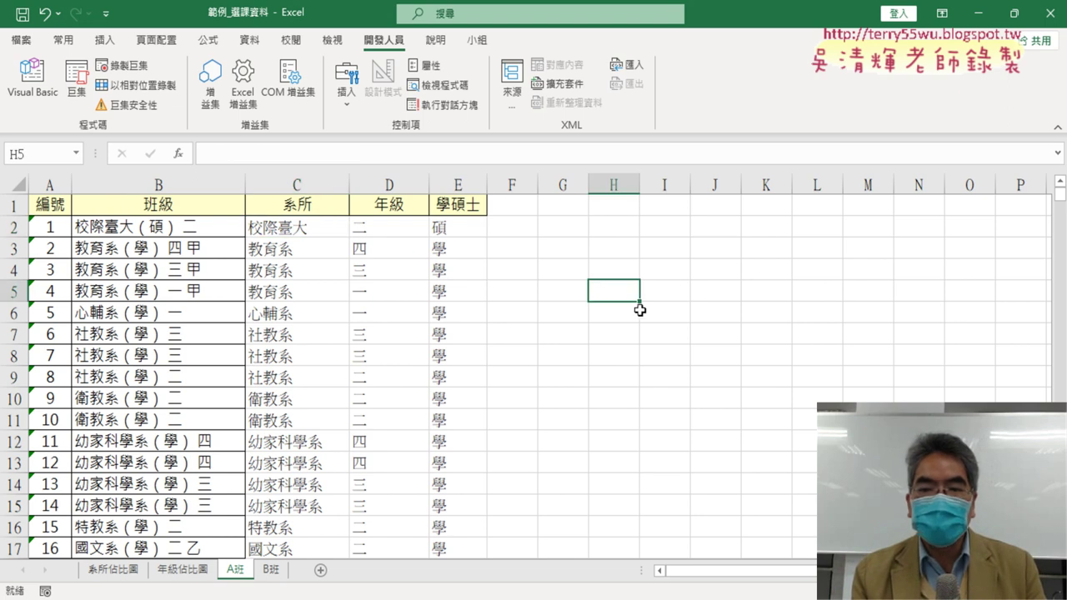
pyautogui.click(337, 223)
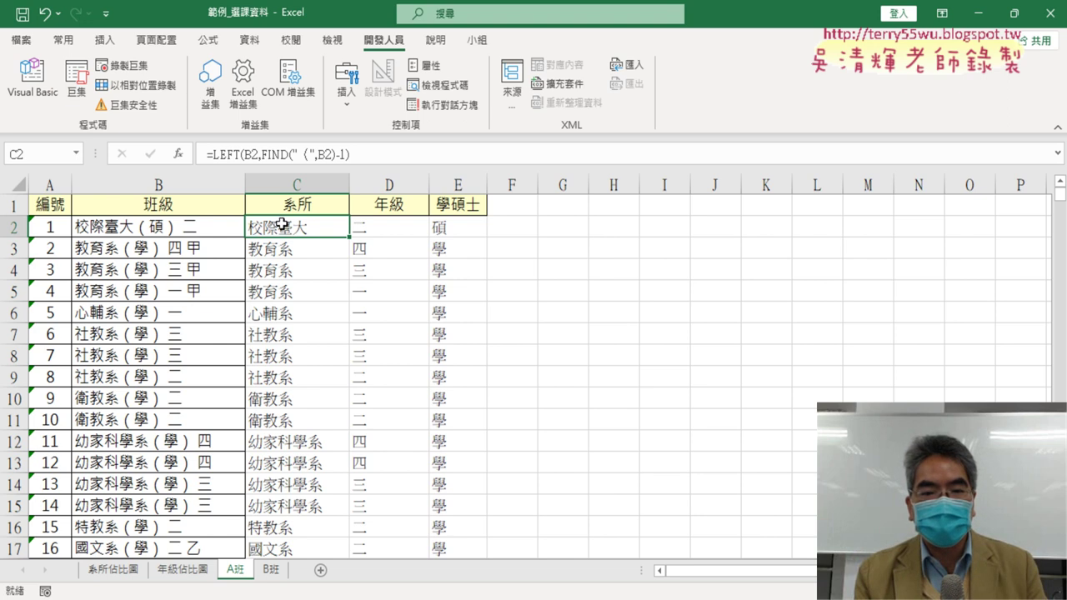
pyautogui.click(582, 296)
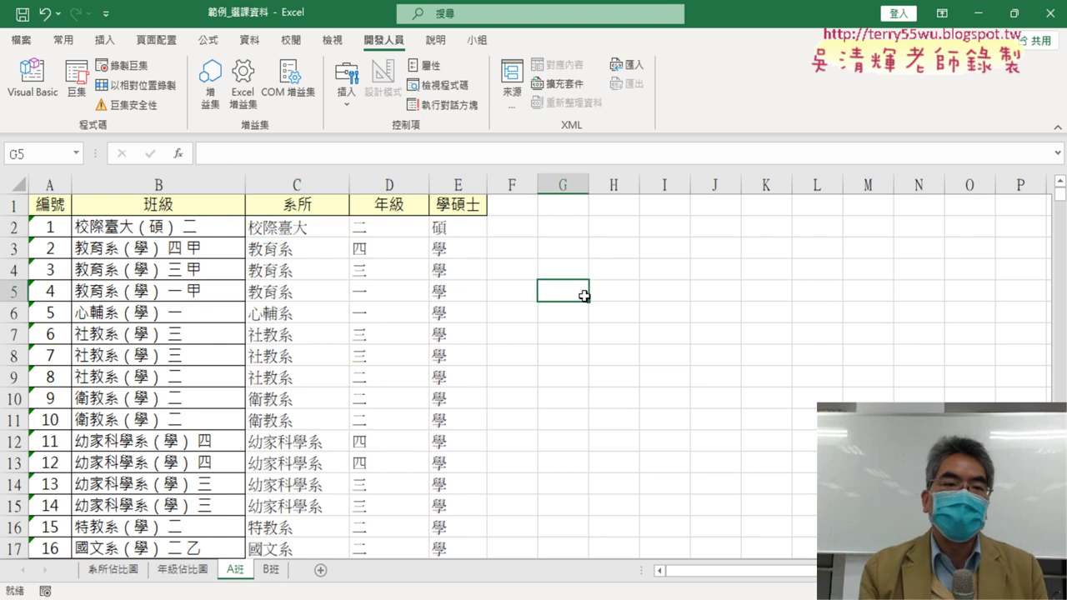
# Begin recording a macro named 系所 from the Developer tab.
pyautogui.click(142, 66)
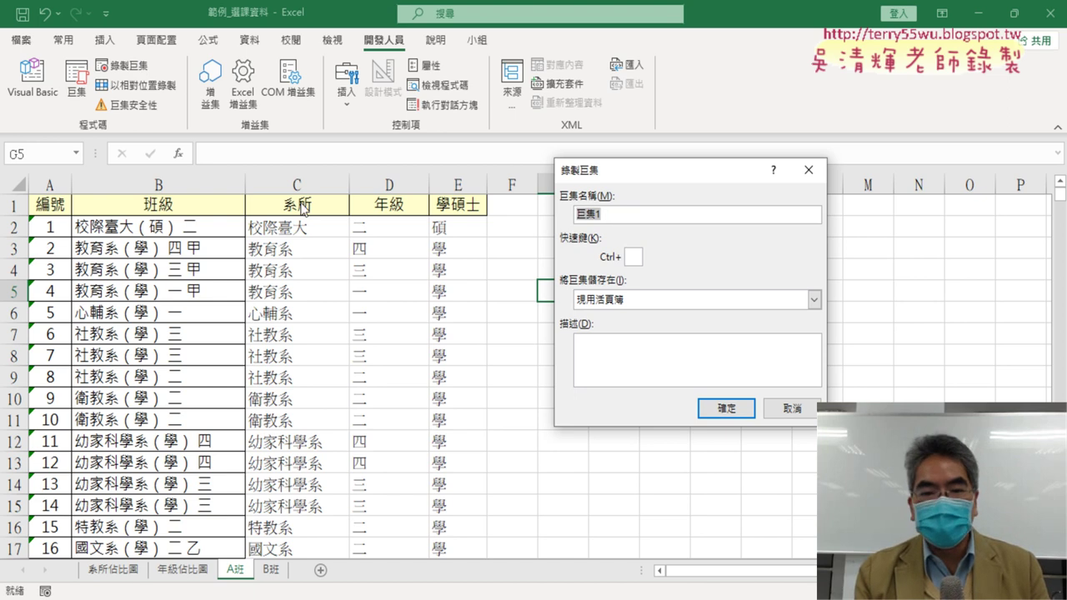
pyautogui.write('ㄒ')
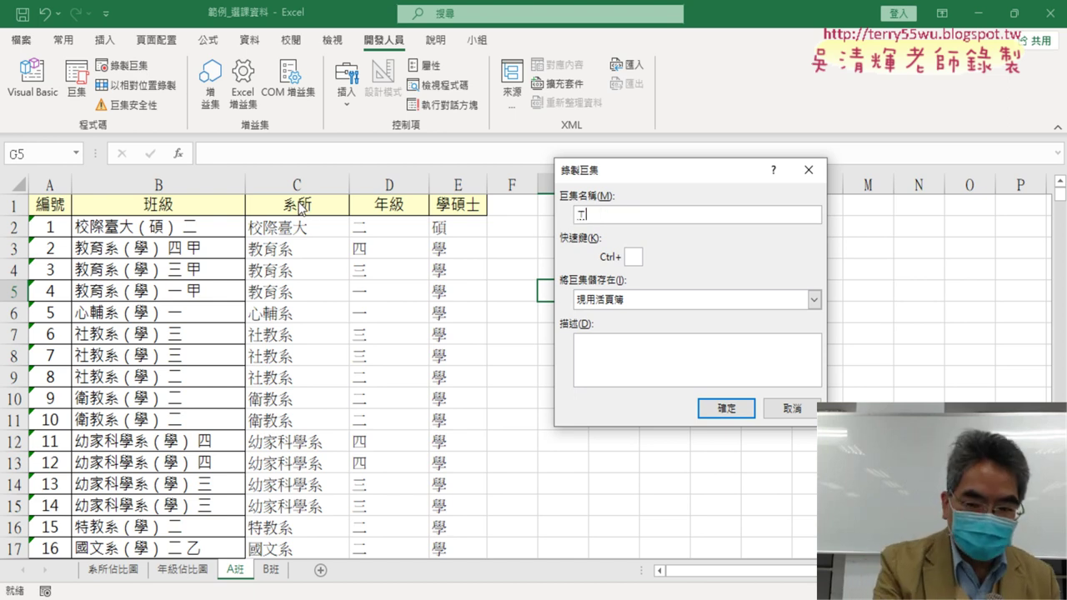
pyautogui.write('ㄧ')
pyautogui.write('系')
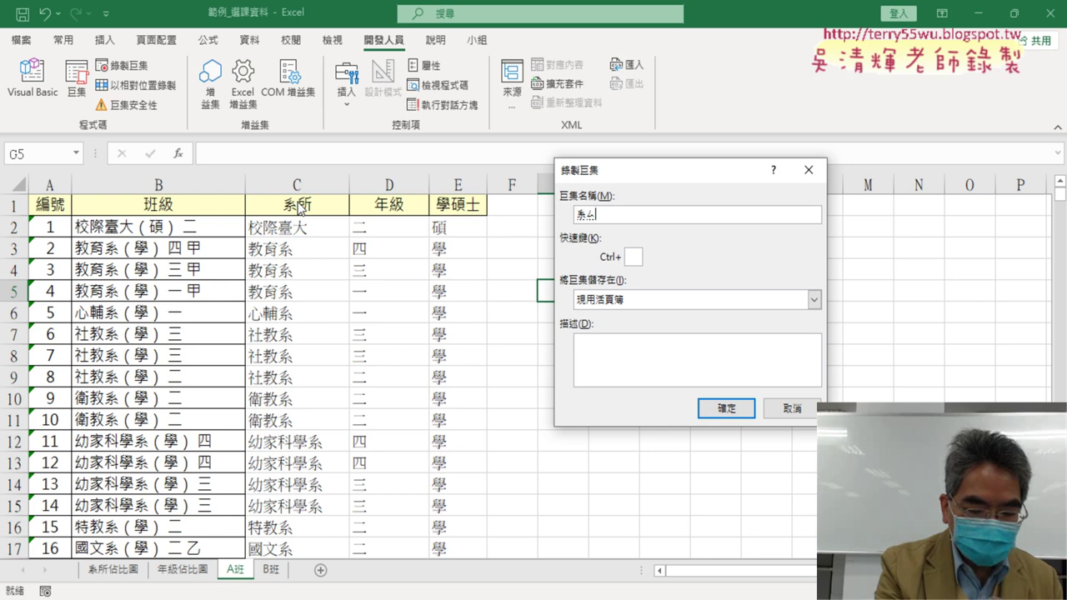
pyautogui.write('所')
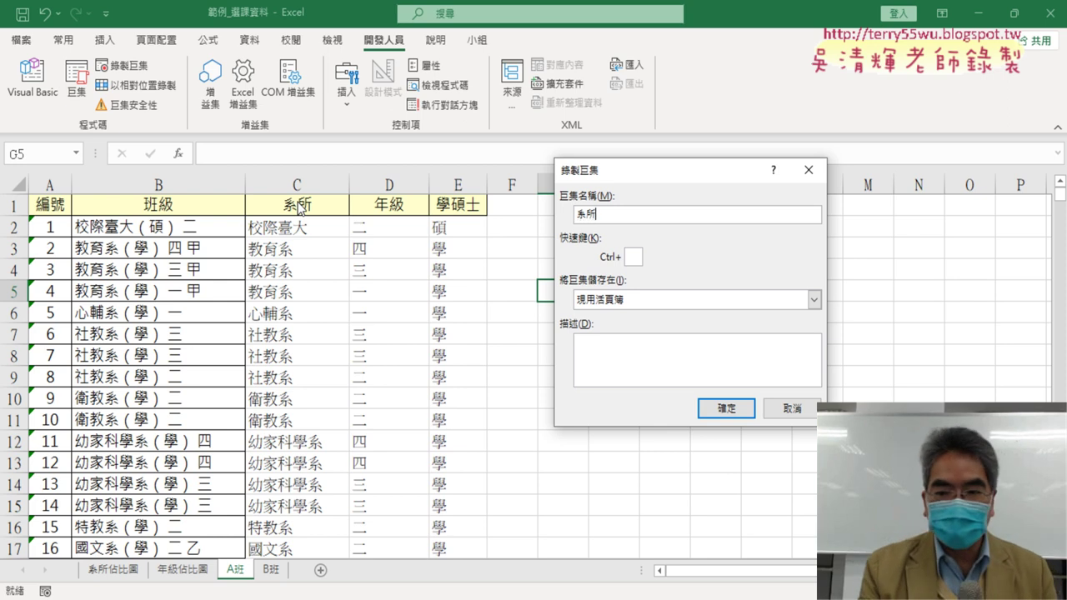
pyautogui.click(733, 409)
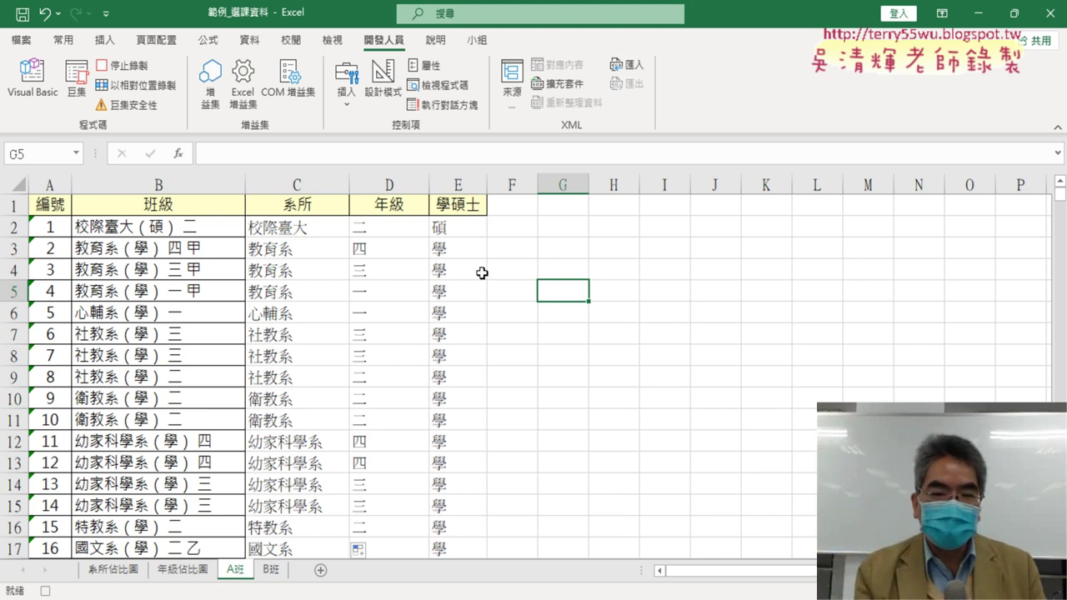
# Re-enter the C2 LEFT/FIND formula, fill it to row 58, then stop recording.
pyautogui.click(297, 232)
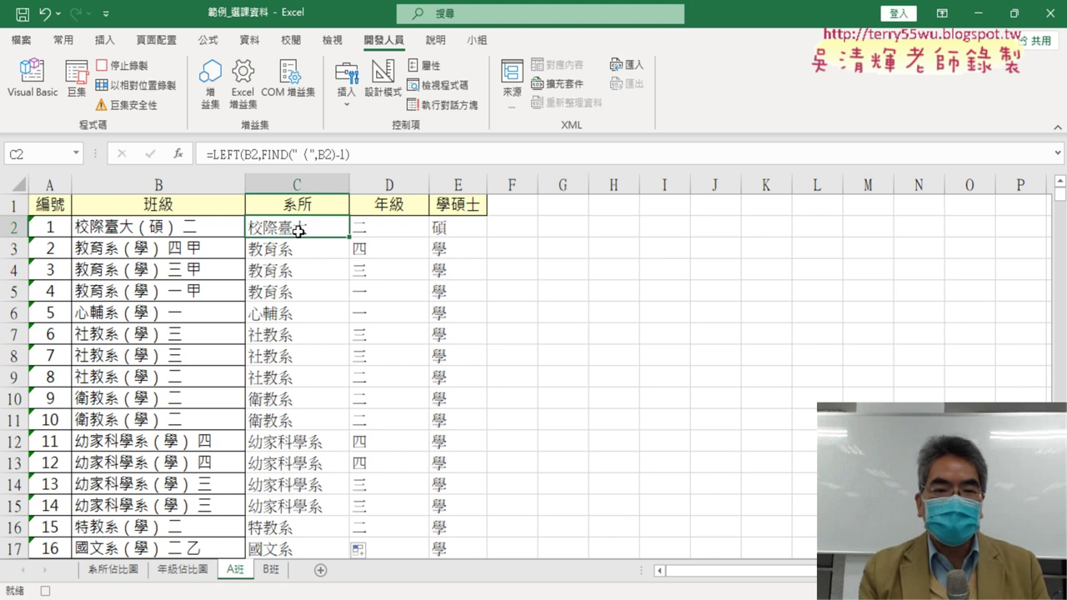
pyautogui.click(245, 155)
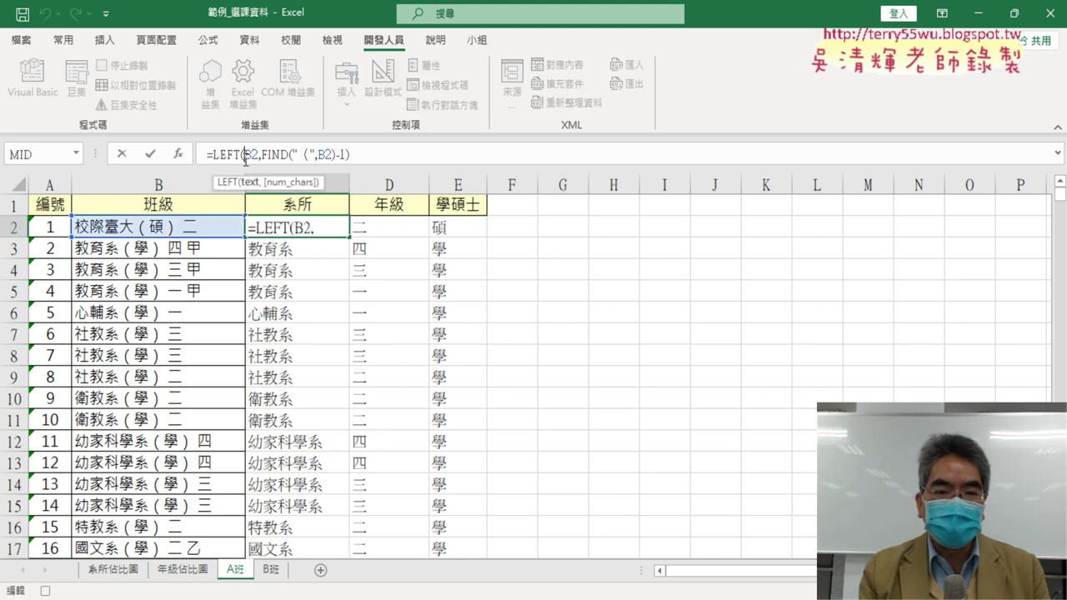
pyautogui.click(151, 157)
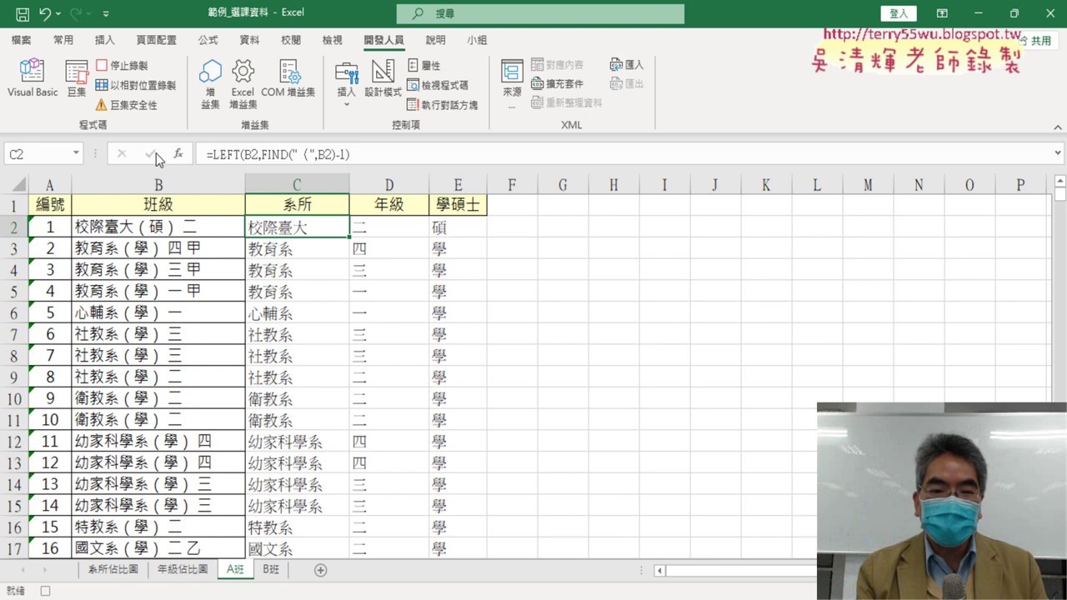
pyautogui.doubleClick(351, 239)
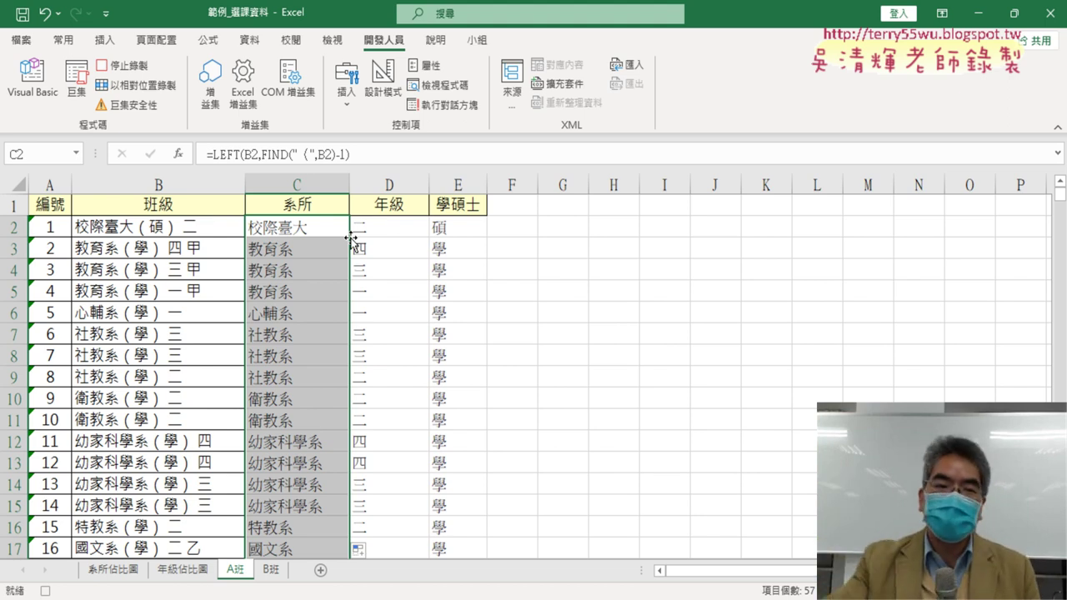
pyautogui.click(138, 66)
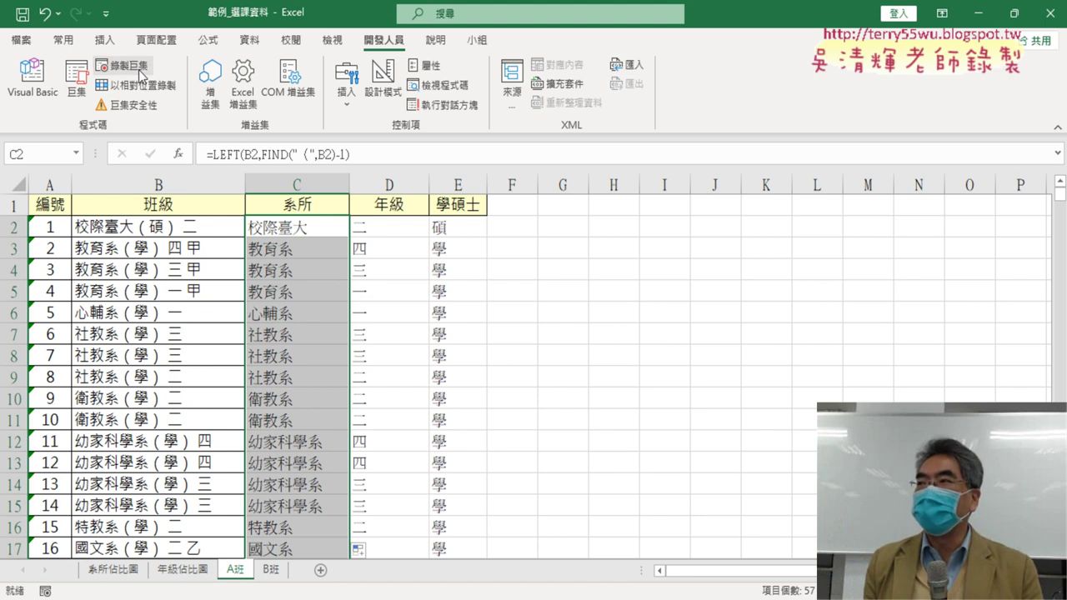
# Delete the department names from C2:C58.
pyautogui.click(78, 97)
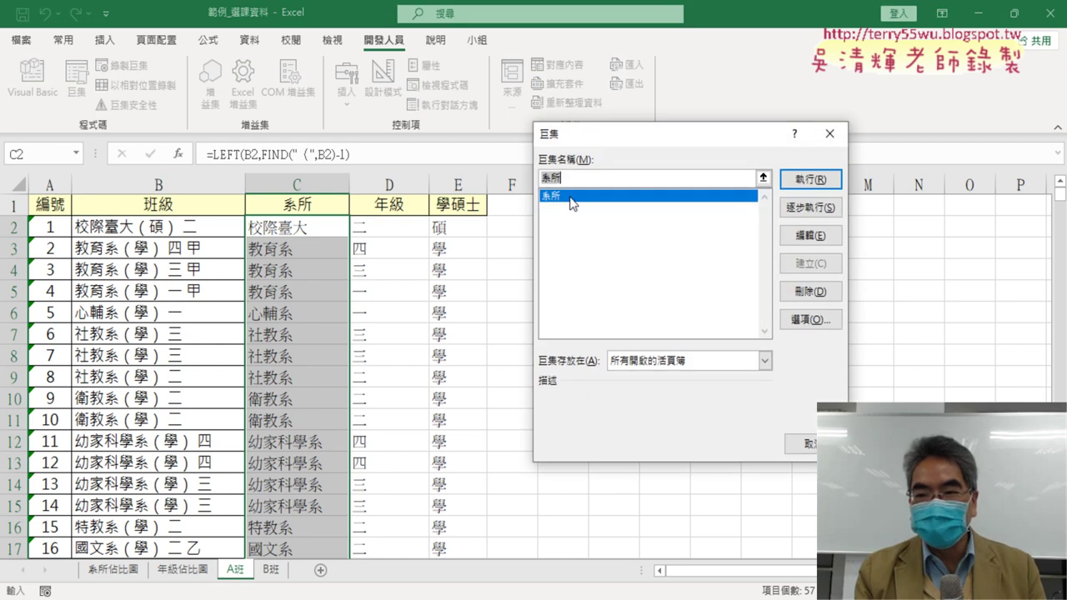
pyautogui.click(828, 135)
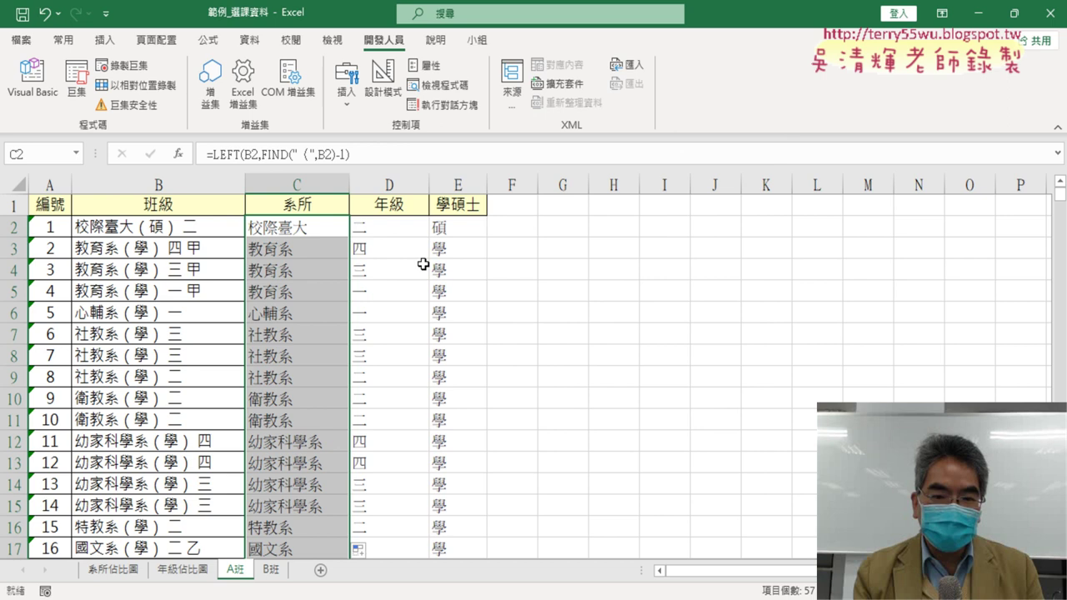
pyautogui.click(321, 230)
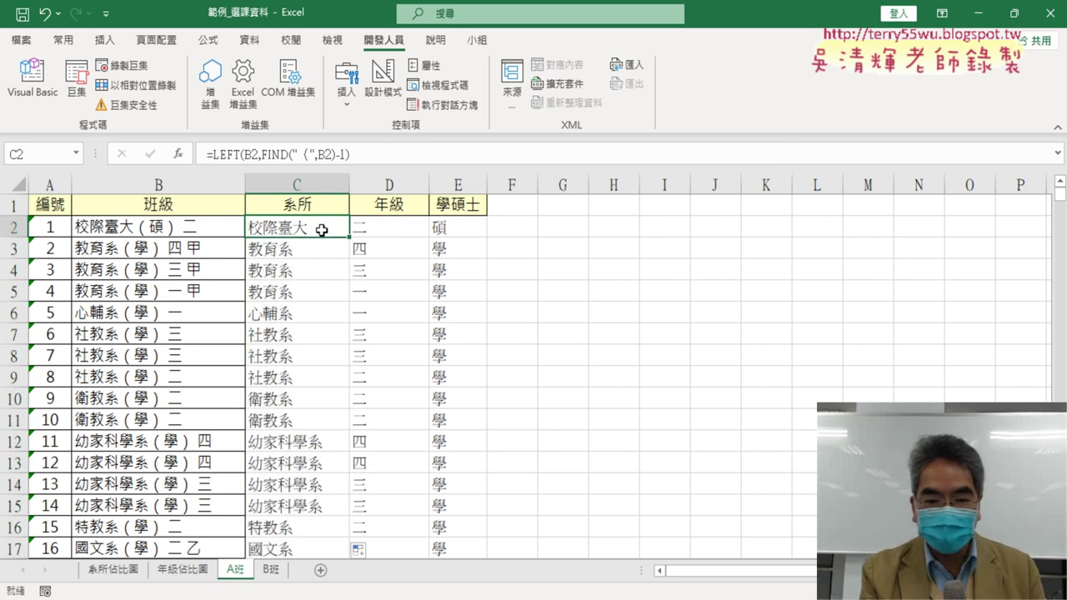
pyautogui.hotkey('ctrl', 'shift', 'Down')
pyautogui.press('Delete')
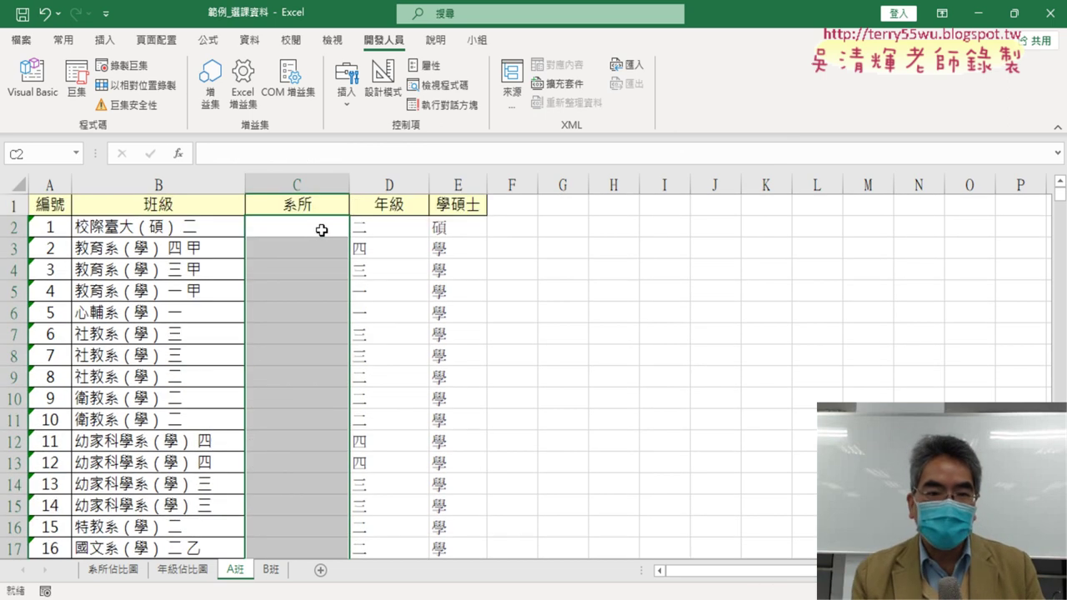
# Run the 系所 macro and check the refilled range C2:C58.
pyautogui.click(75, 84)
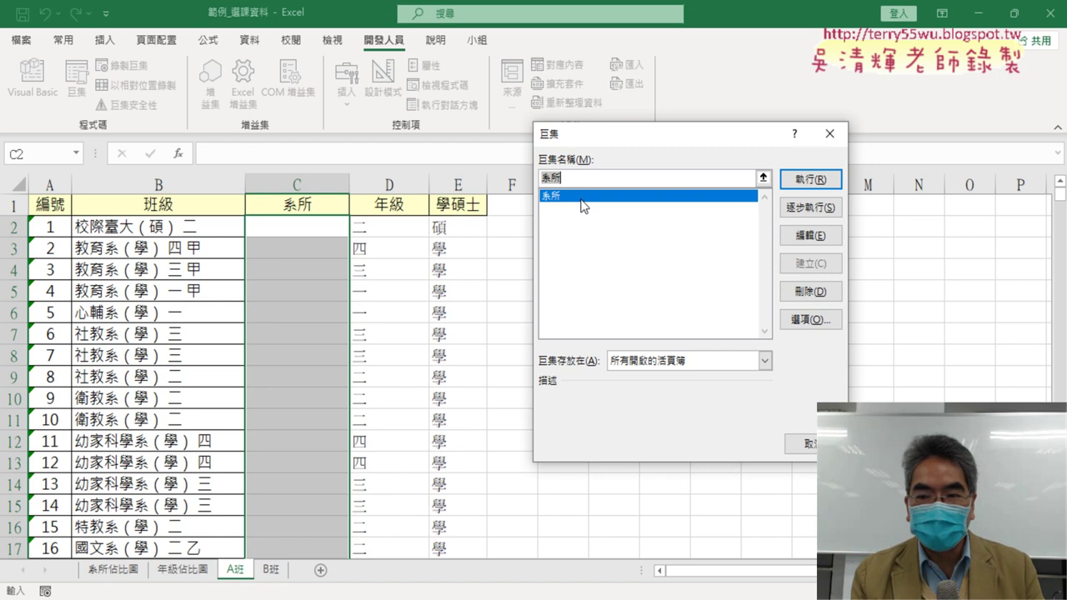
pyautogui.click(790, 178)
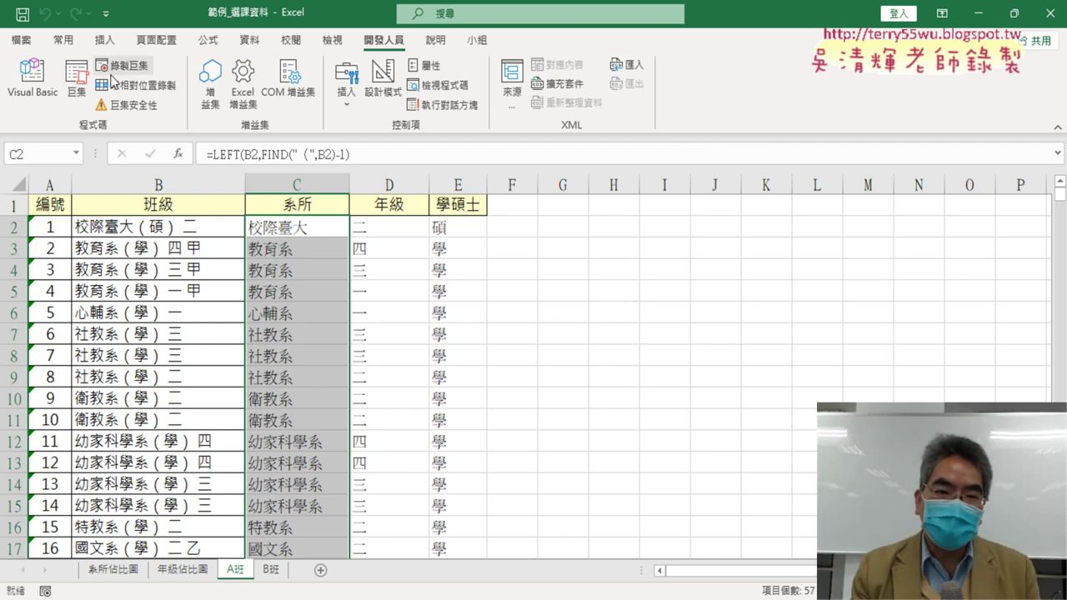
pyautogui.click(613, 336)
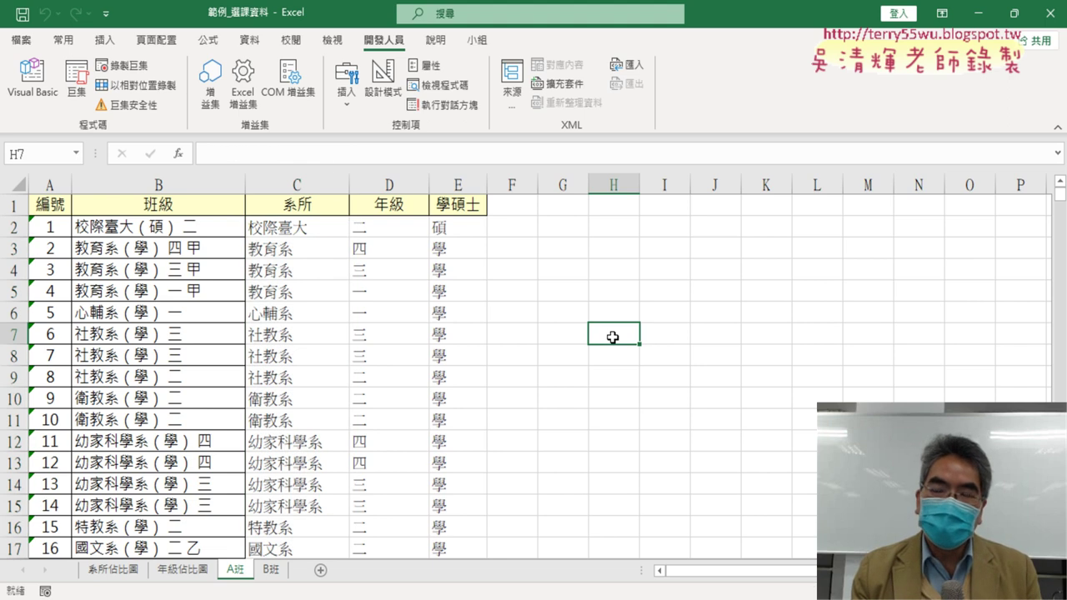
pyautogui.click(300, 227)
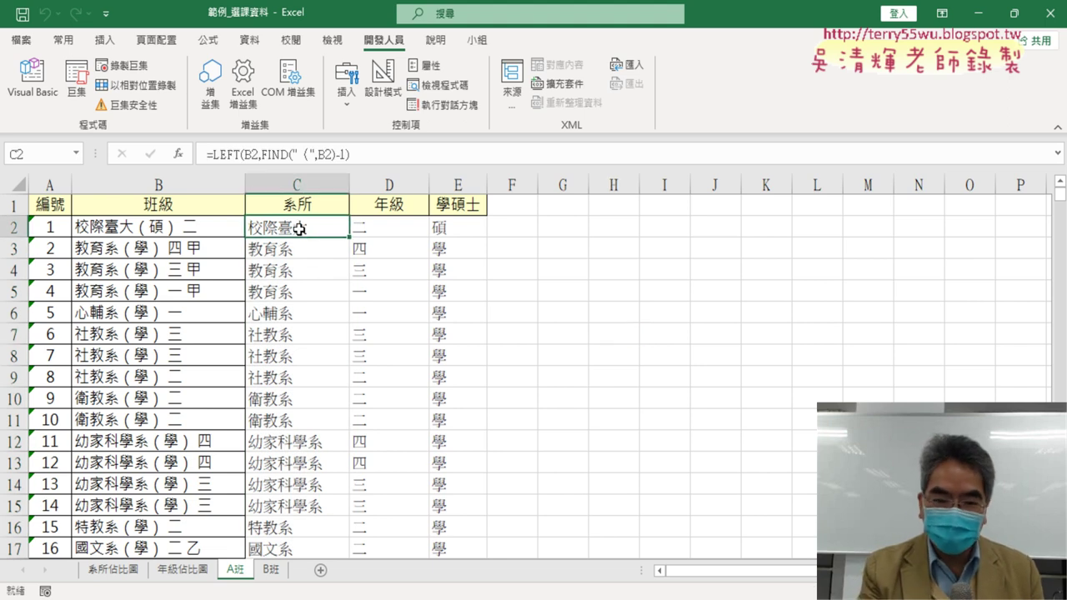
pyautogui.hotkey('ctrl', 'shift', 'Down')
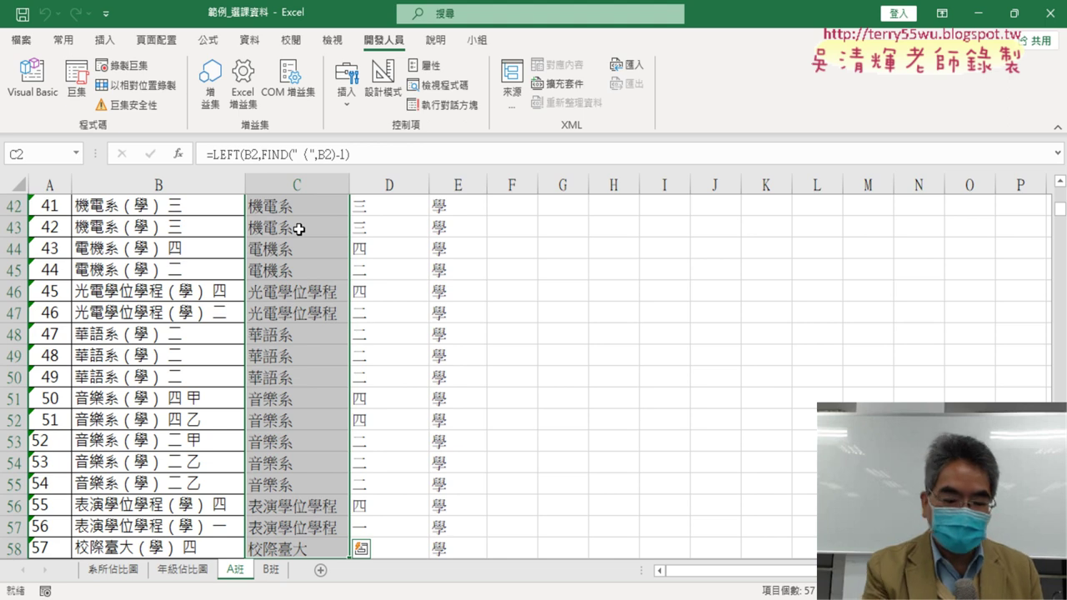
# Record a macro named 清除 and stop it without any actions.
pyautogui.click(580, 307)
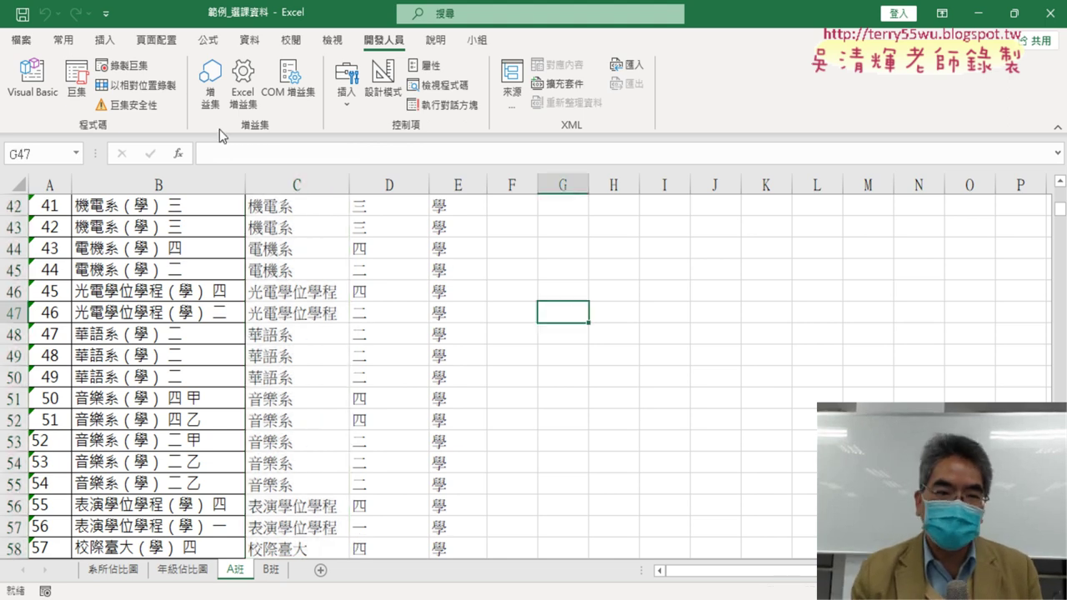
pyautogui.click(133, 66)
pyautogui.write('ㄑ')
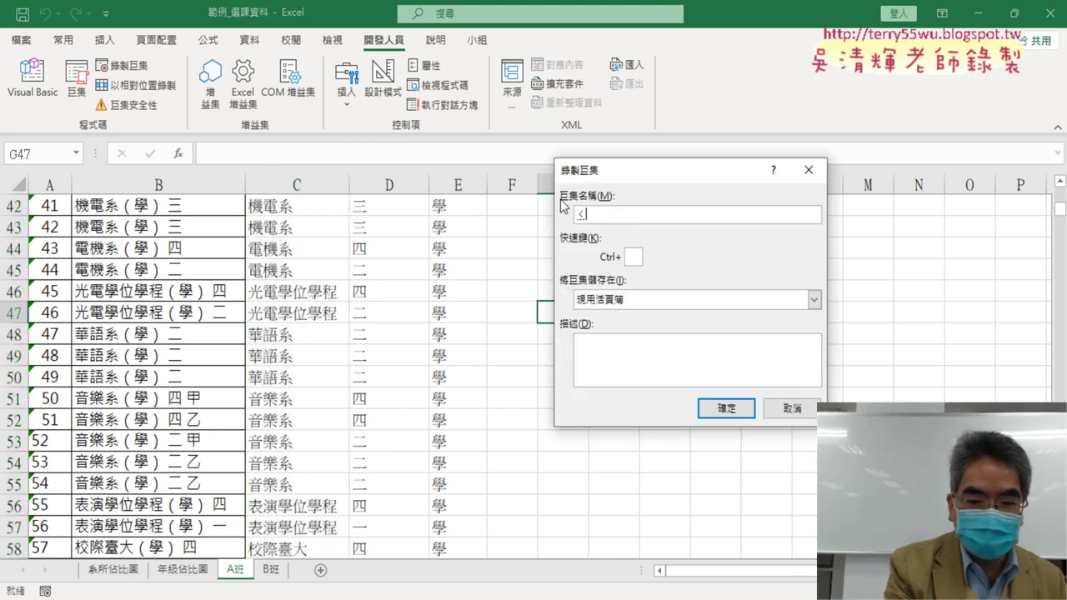
pyautogui.write('清ㄔ')
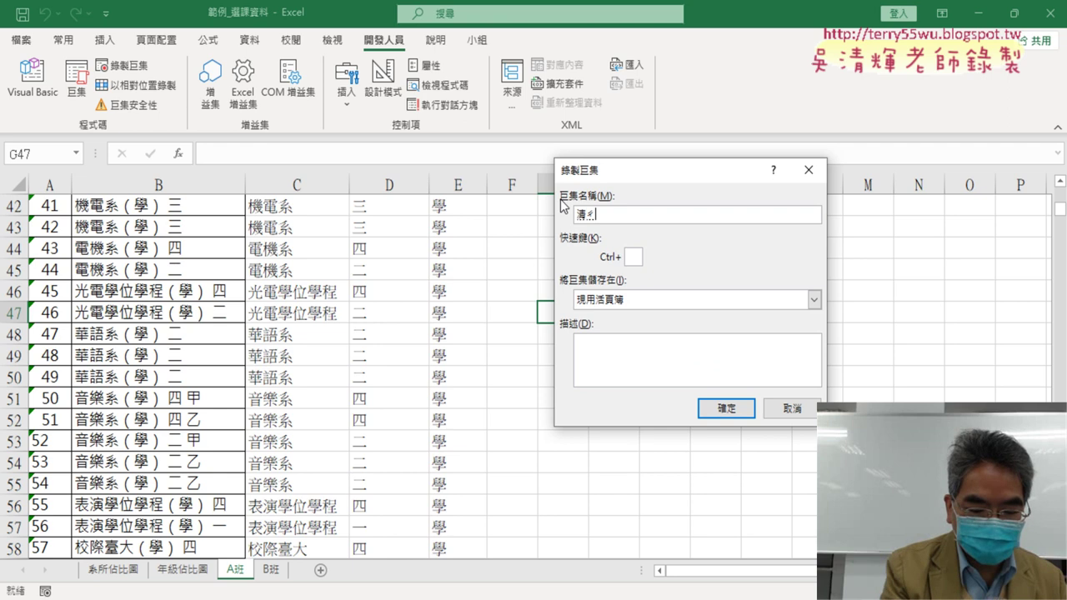
pyautogui.write('除')
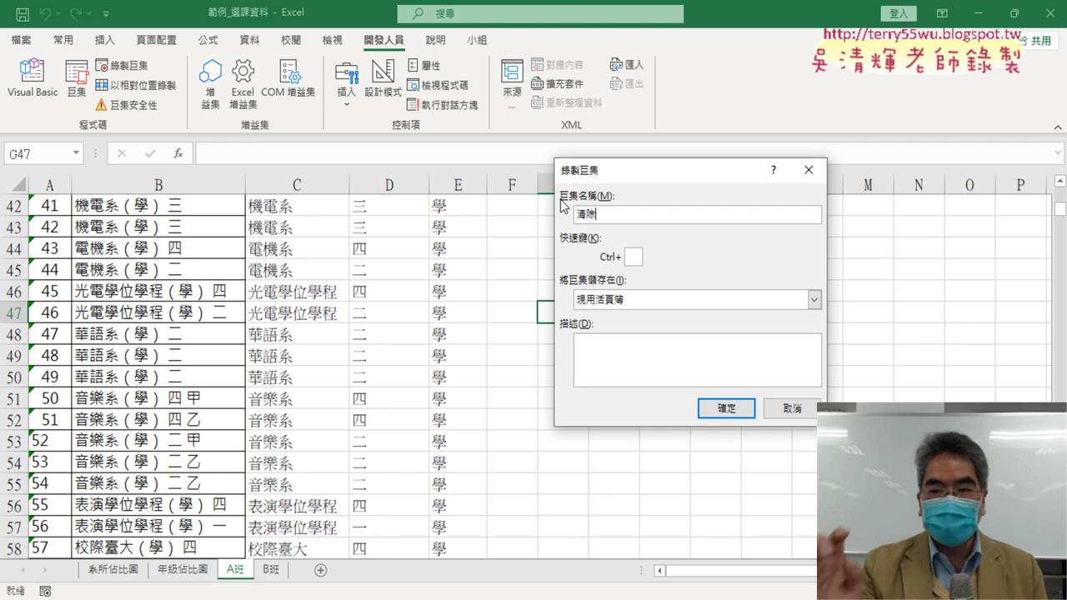
pyautogui.click(726, 410)
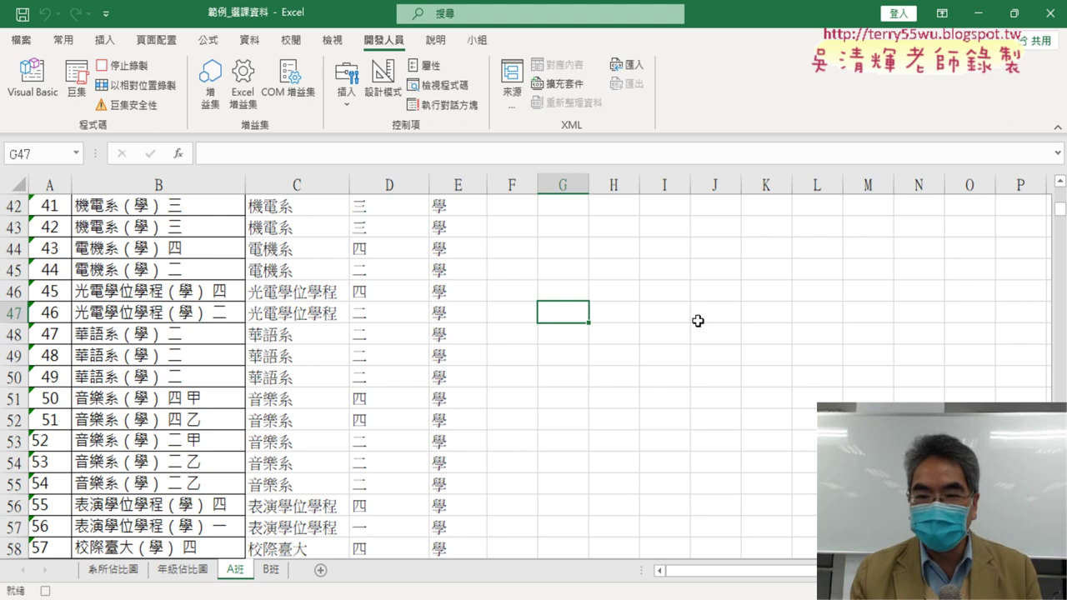
pyautogui.scroll(14, 1060, 192)
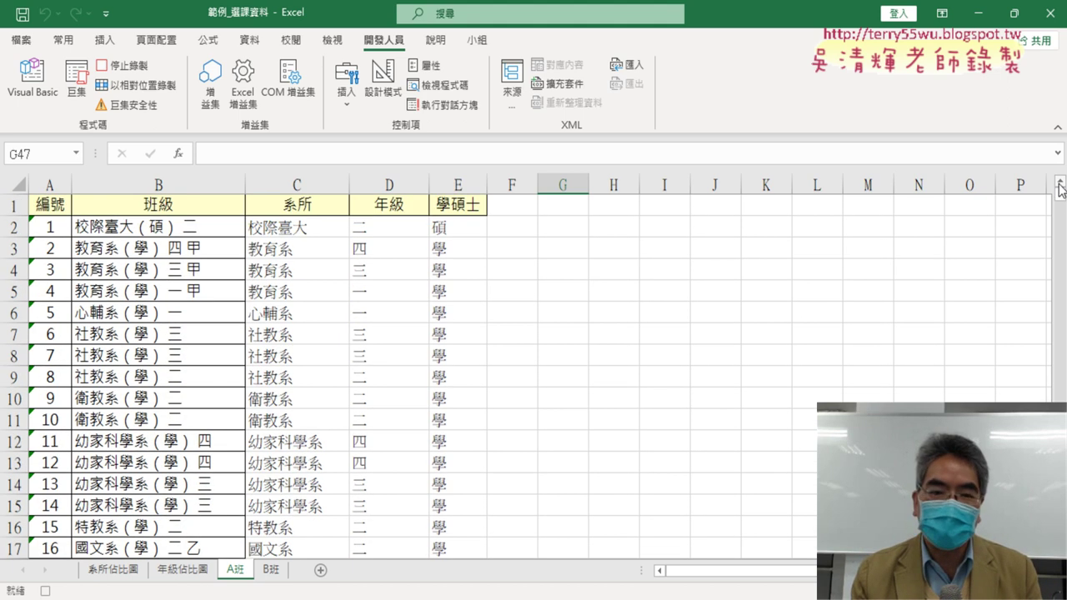
pyautogui.click(123, 65)
# Check C2's formula and the still-filled column C, ending on empty cell F3.
pyautogui.click(617, 313)
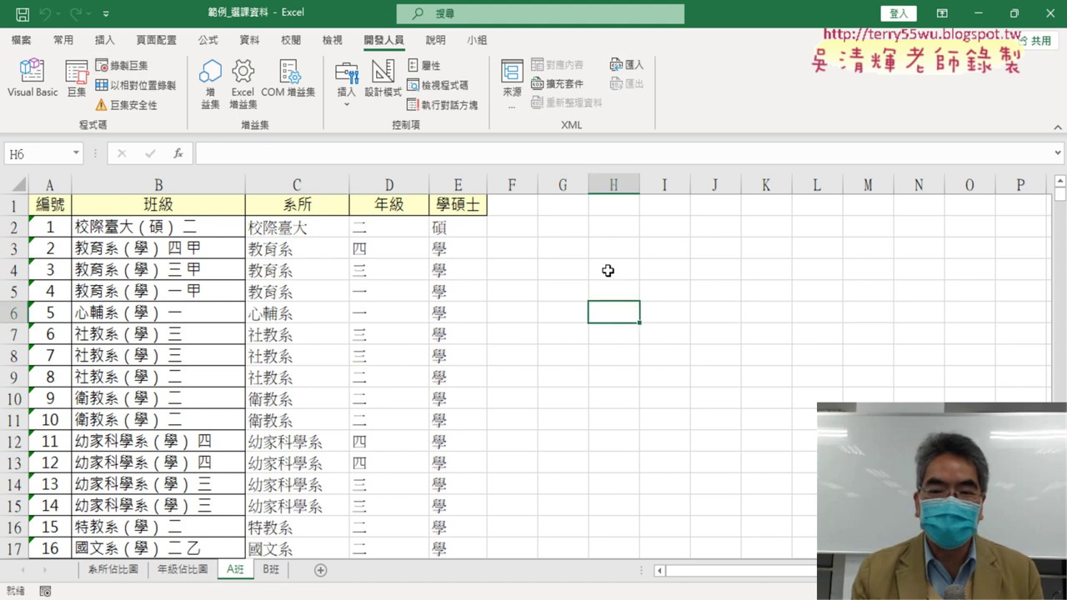
pyautogui.click(620, 251)
pyautogui.click(298, 232)
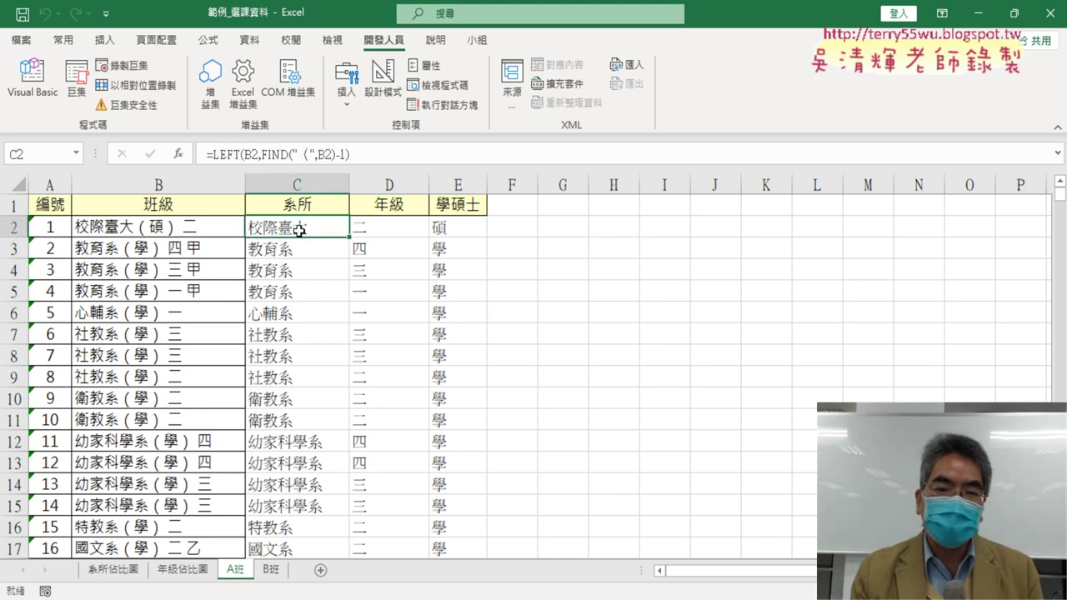
pyautogui.scroll(-3, 619, 455)
pyautogui.scroll(-4, 619, 455)
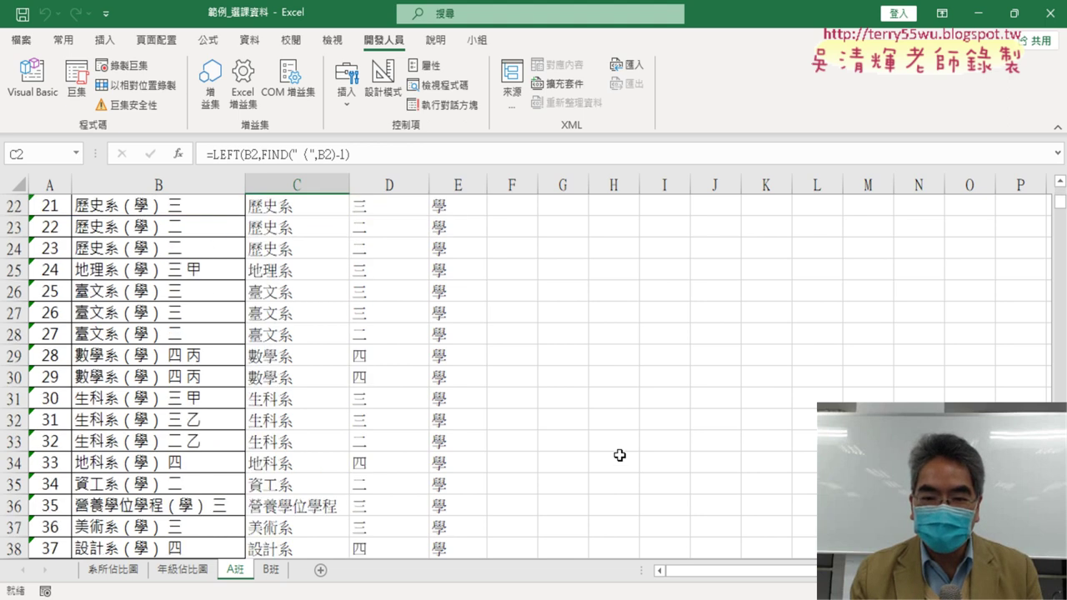
pyautogui.scroll(7, 619, 455)
pyautogui.click(529, 259)
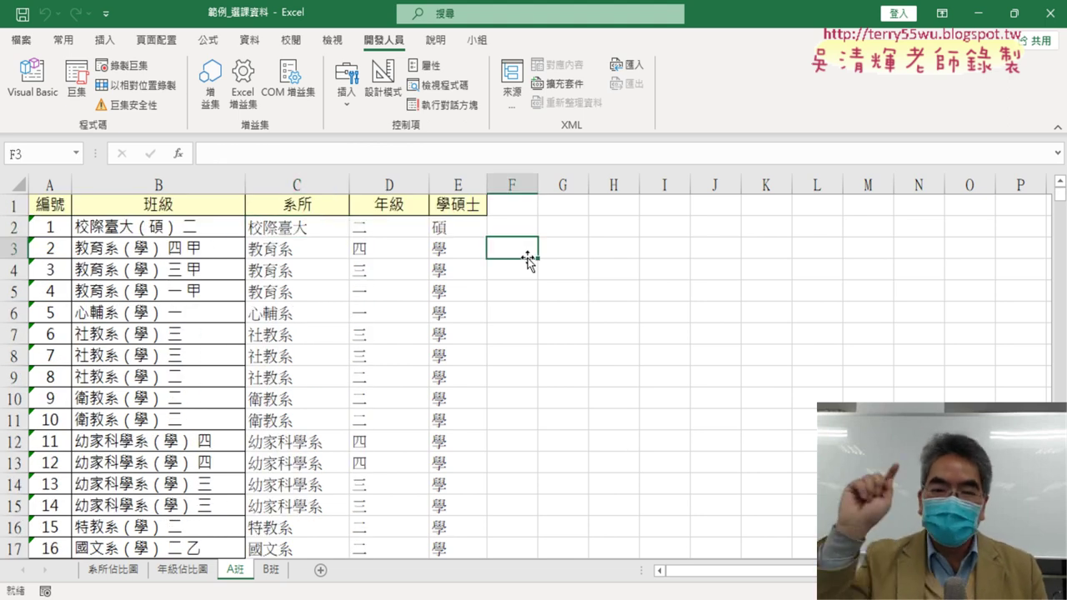
# Start recording a new 清除 macro, replacing the existing one, and select C2.
pyautogui.click(123, 65)
pyautogui.press('BackSpace')
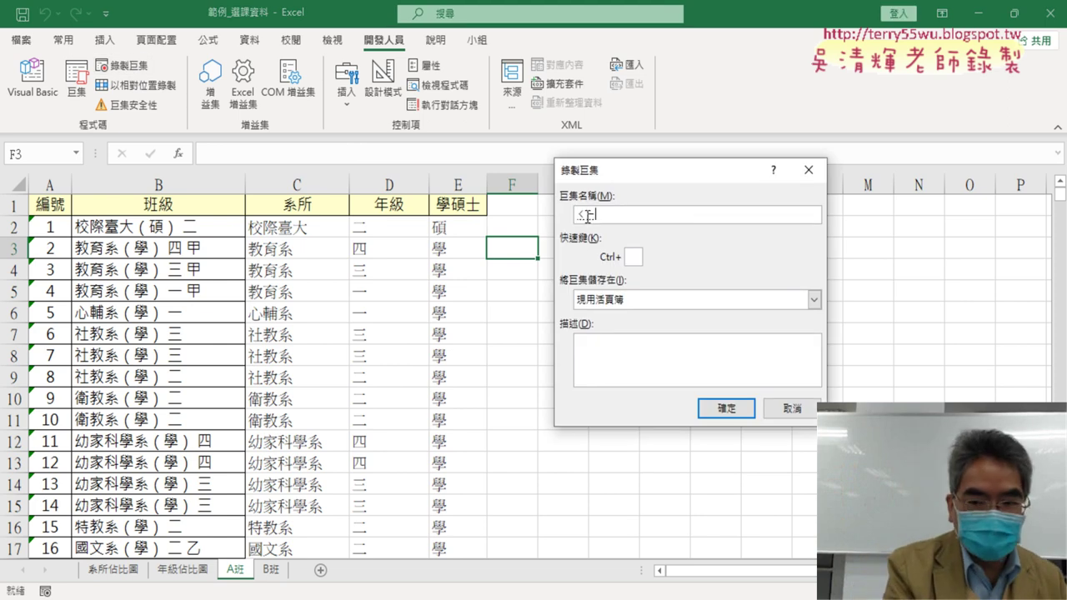
pyautogui.write('ㄑㄧㄥ')
pyautogui.press('space')
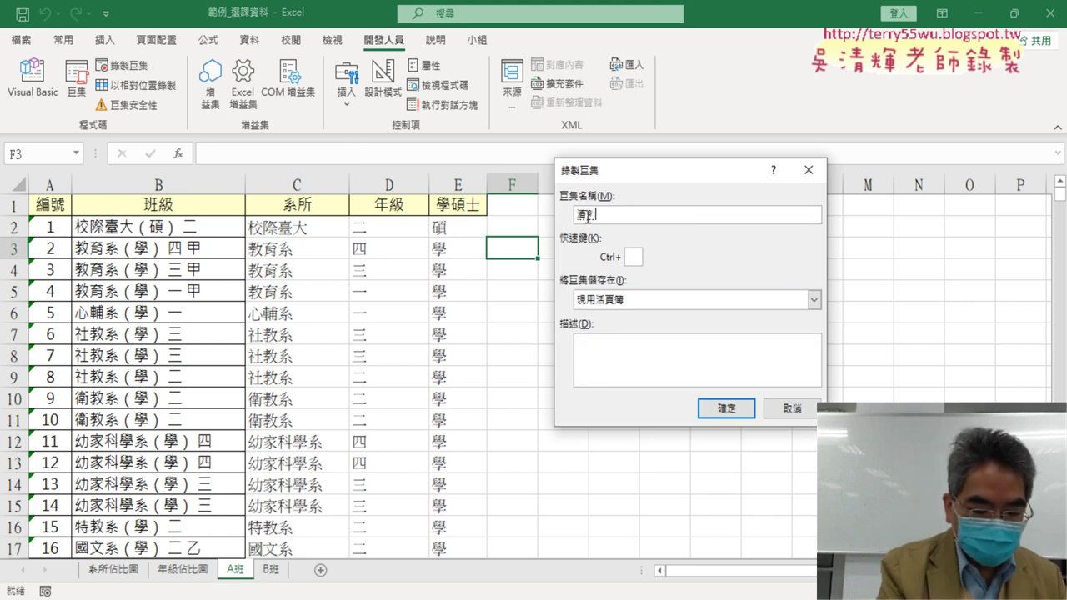
pyautogui.write('除')
pyautogui.press('Return')
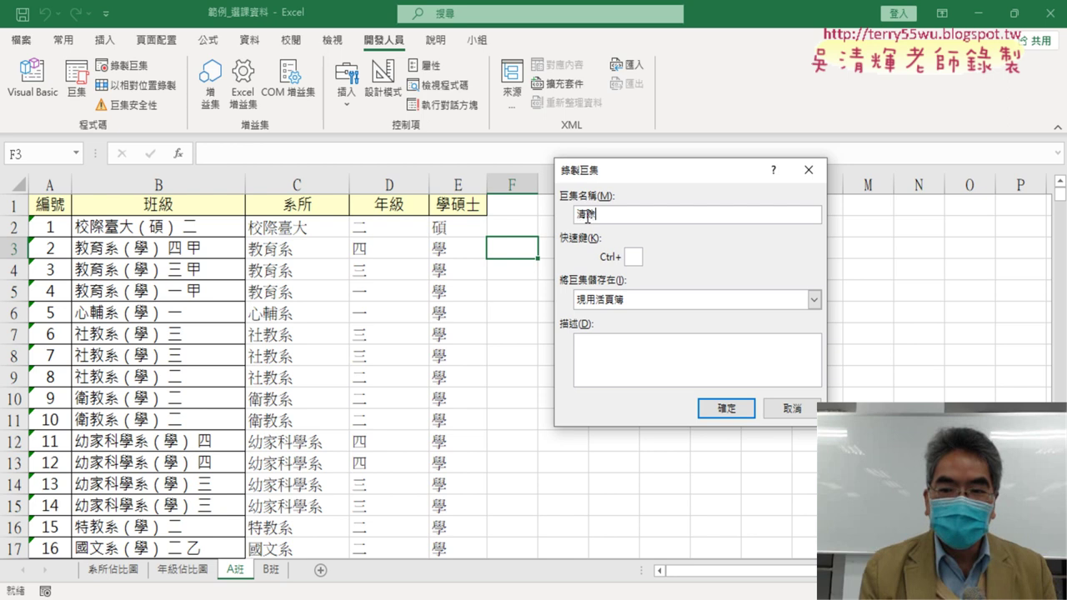
pyautogui.click(724, 407)
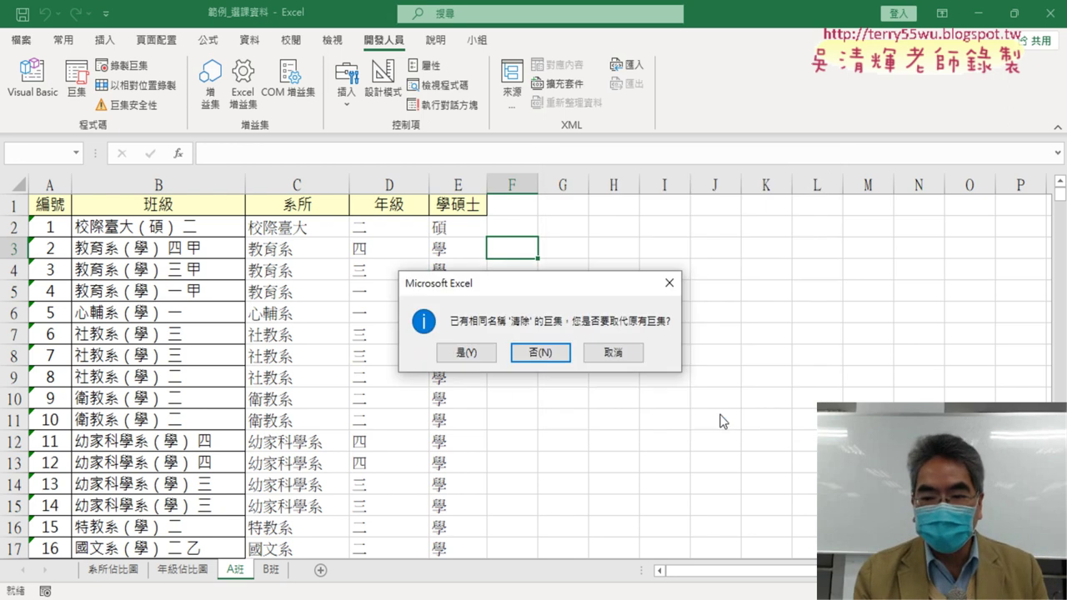
pyautogui.click(464, 354)
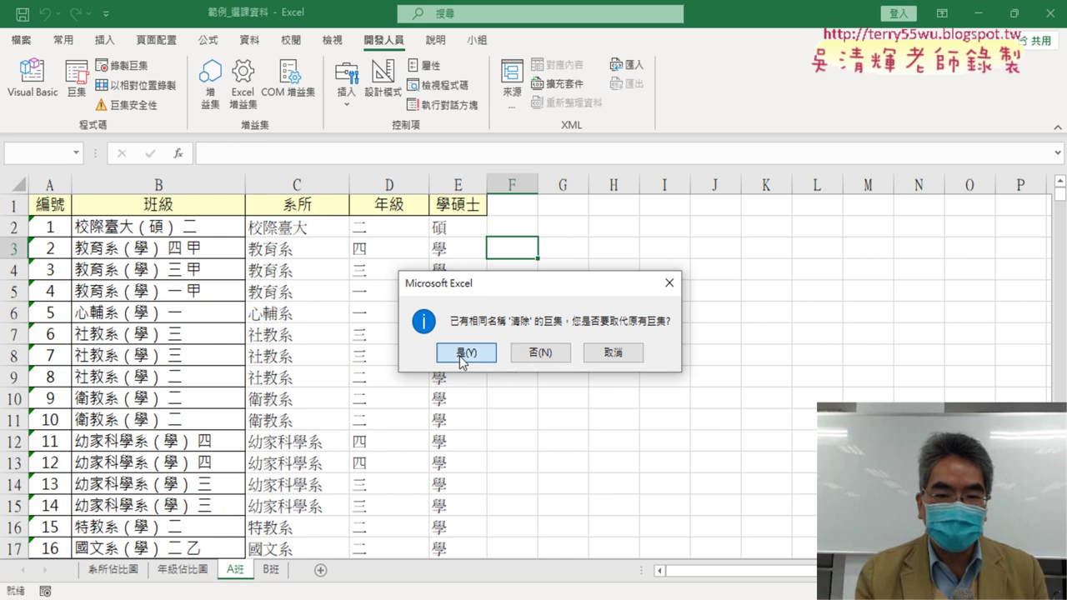
pyautogui.click(303, 230)
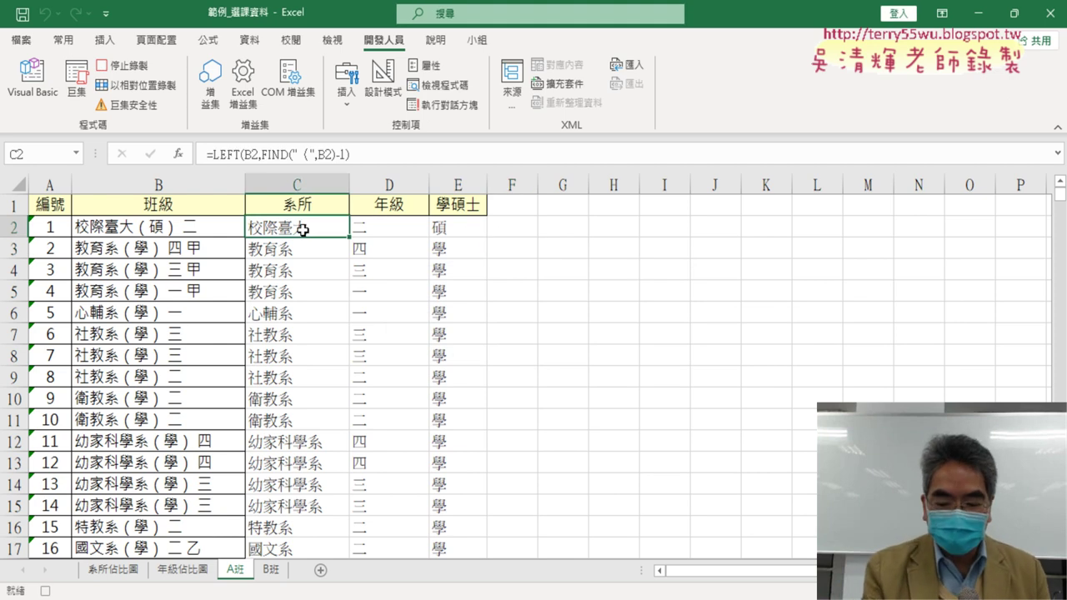
# Delete the formulas in C2:C58, then stop recording to save the 清除 macro.
pyautogui.hotkey('ctrl', 'shift', 'Down')
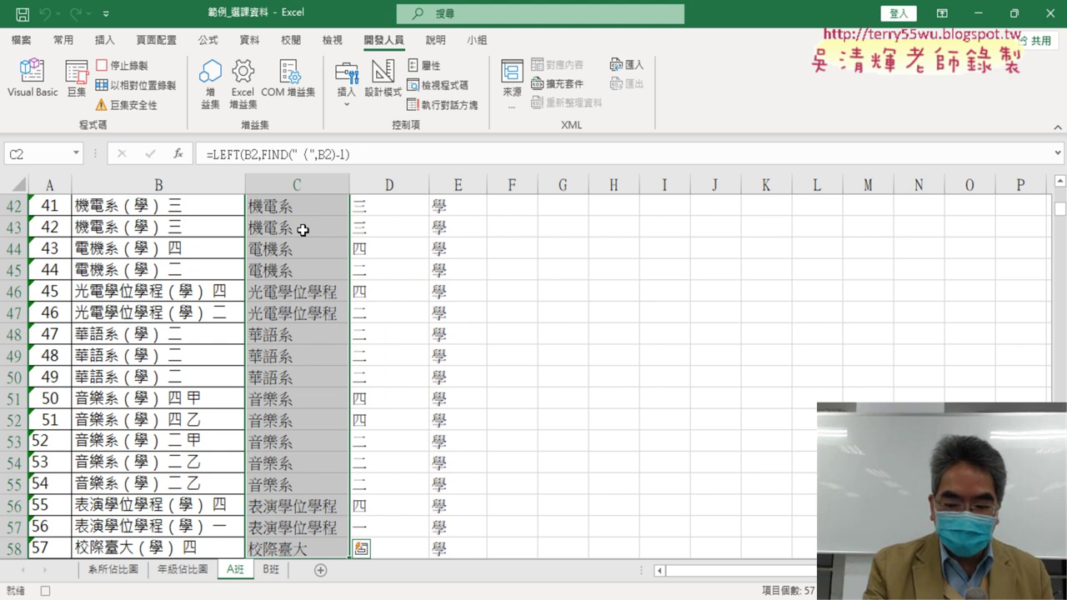
pyautogui.press('Delete')
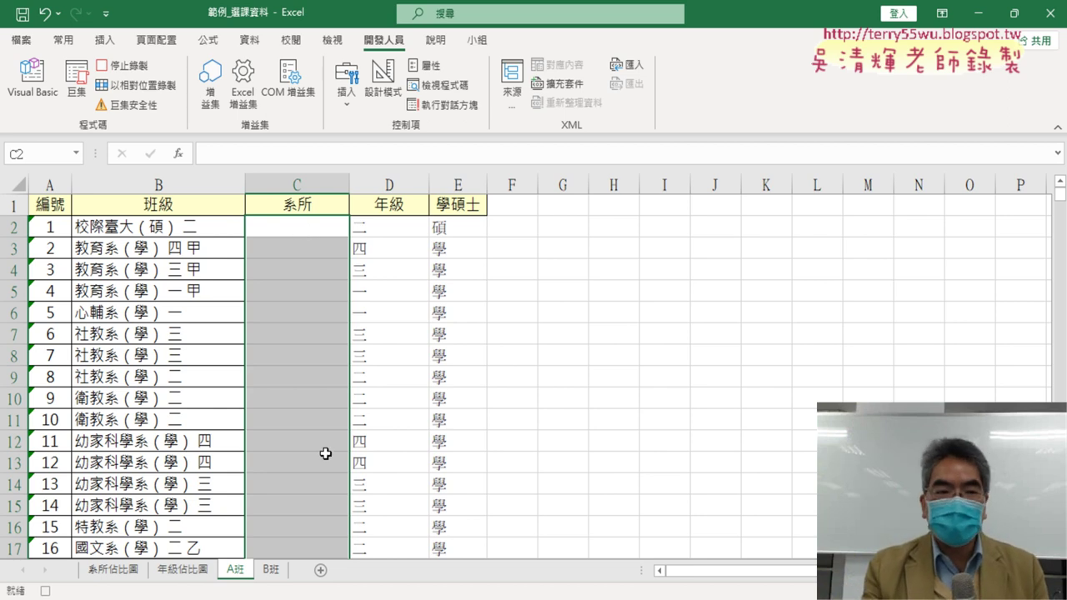
pyautogui.click(125, 66)
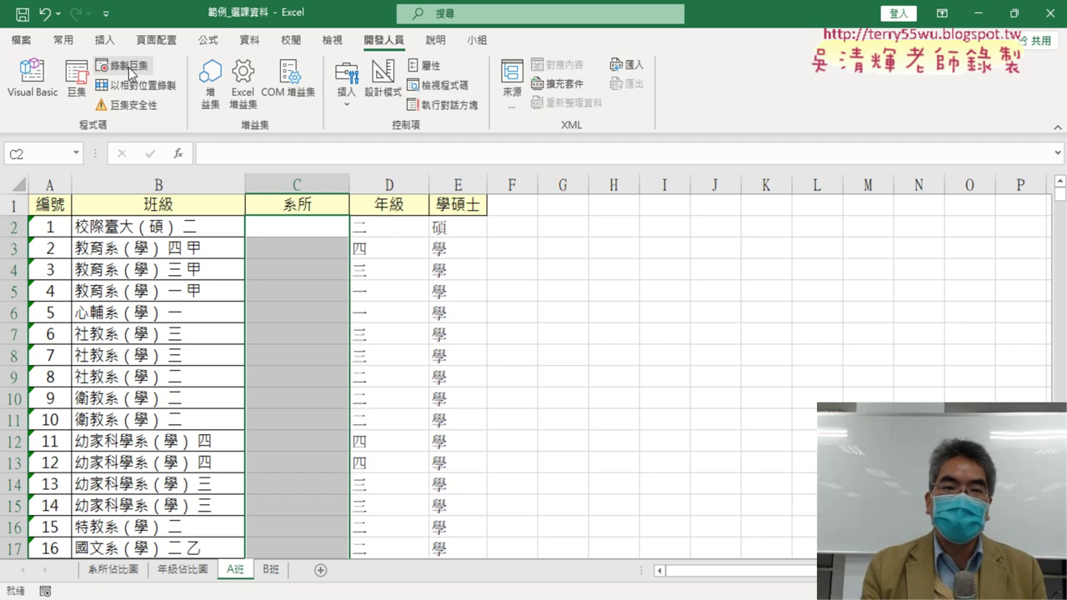
pyautogui.click(76, 79)
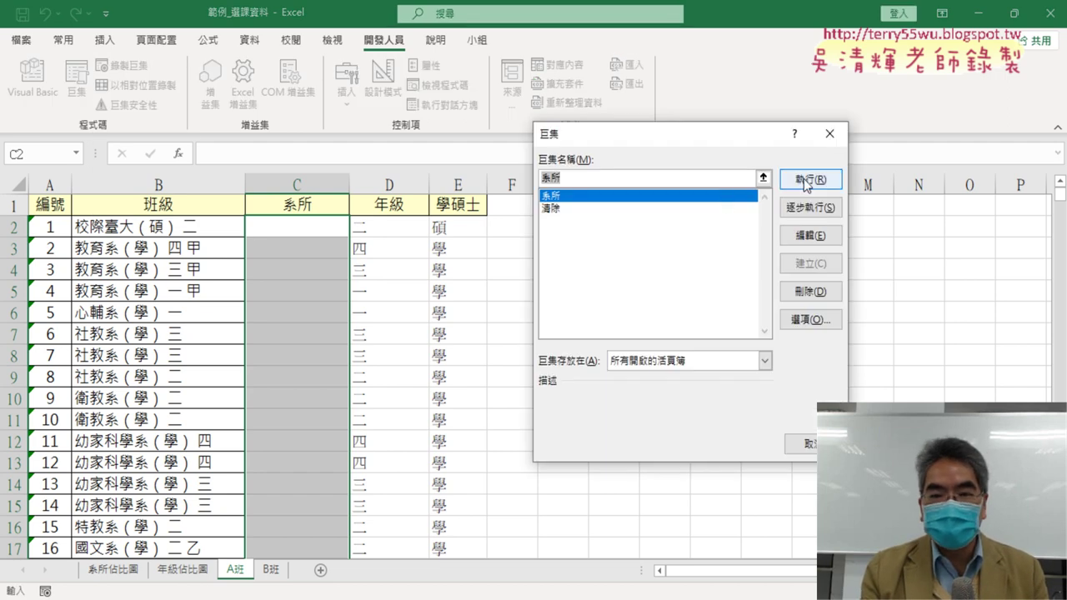
pyautogui.click(803, 179)
pyautogui.click(76, 79)
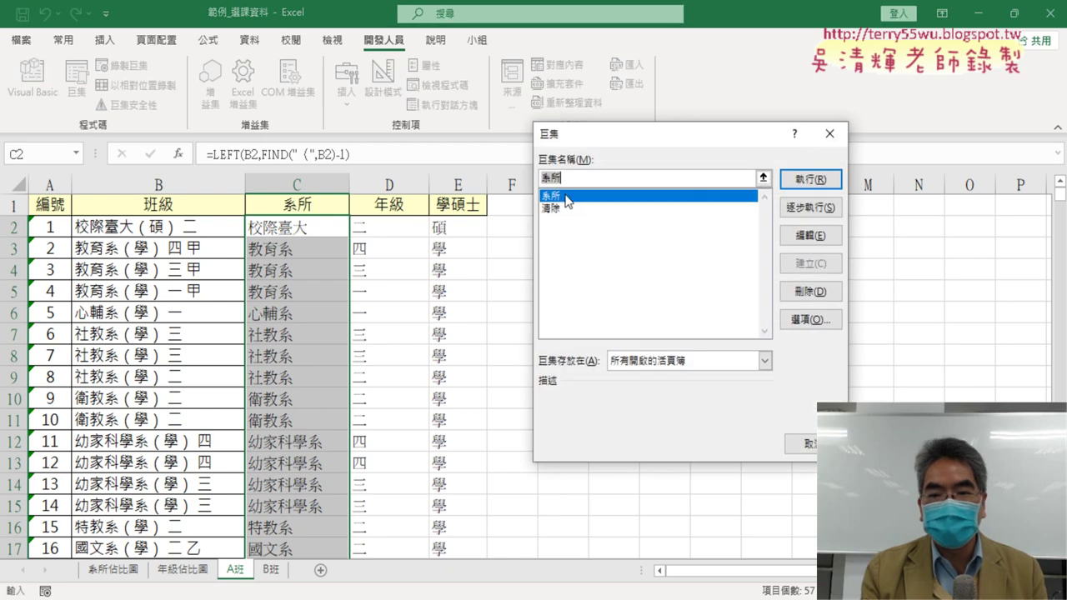
pyautogui.click(566, 213)
pyautogui.click(800, 179)
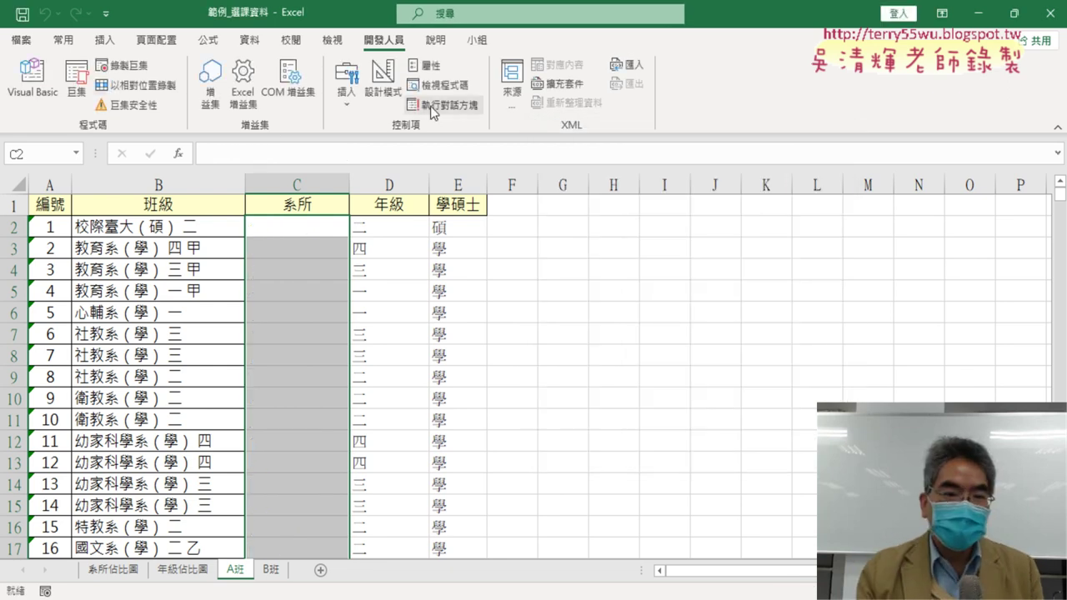
pyautogui.click(76, 80)
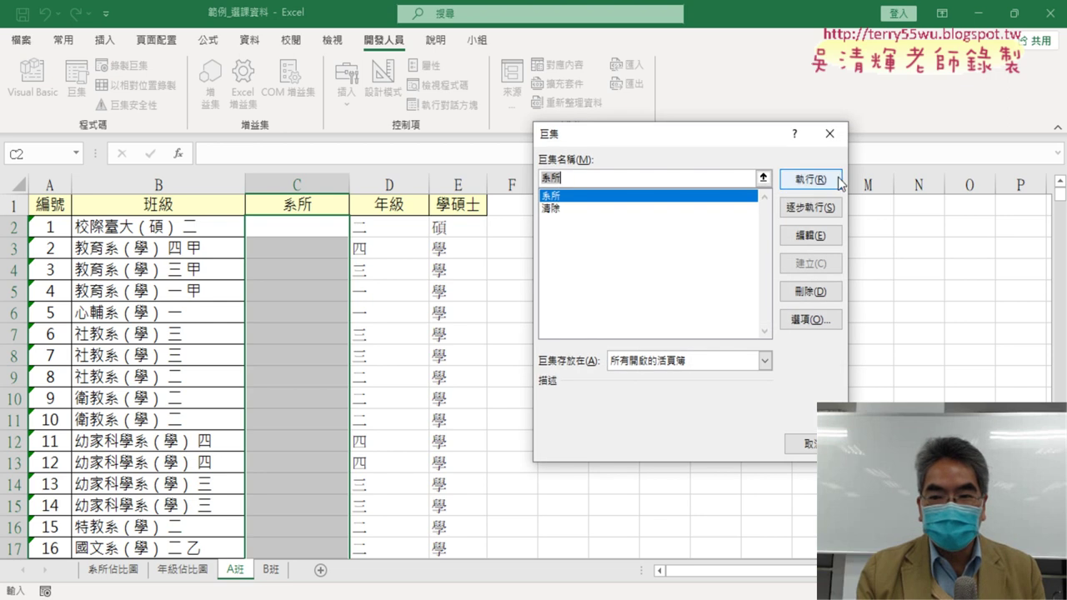
pyautogui.click(805, 181)
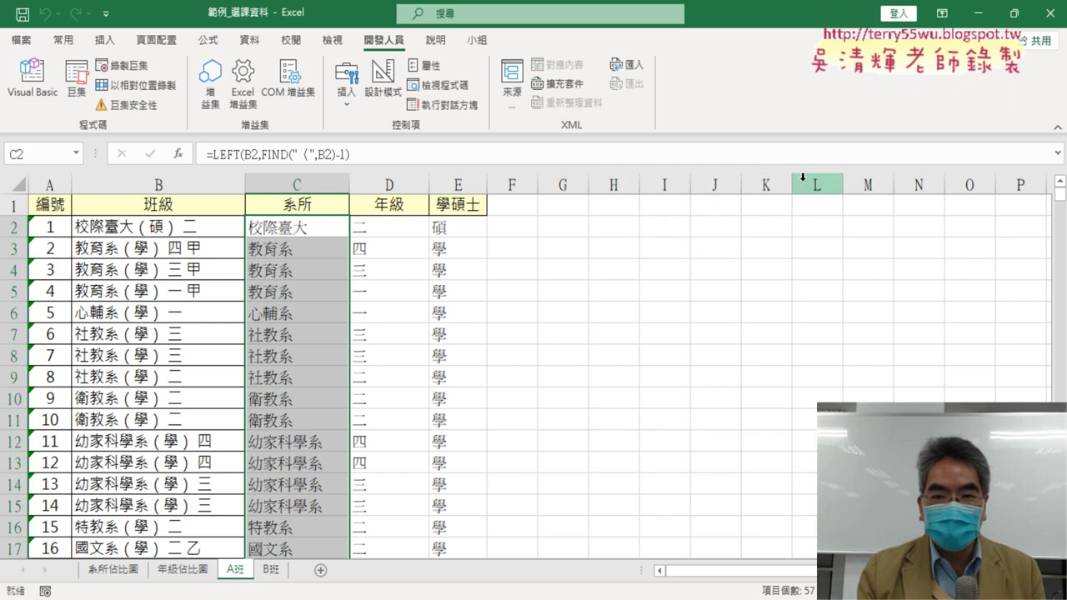
pyautogui.click(77, 79)
pyautogui.click(580, 215)
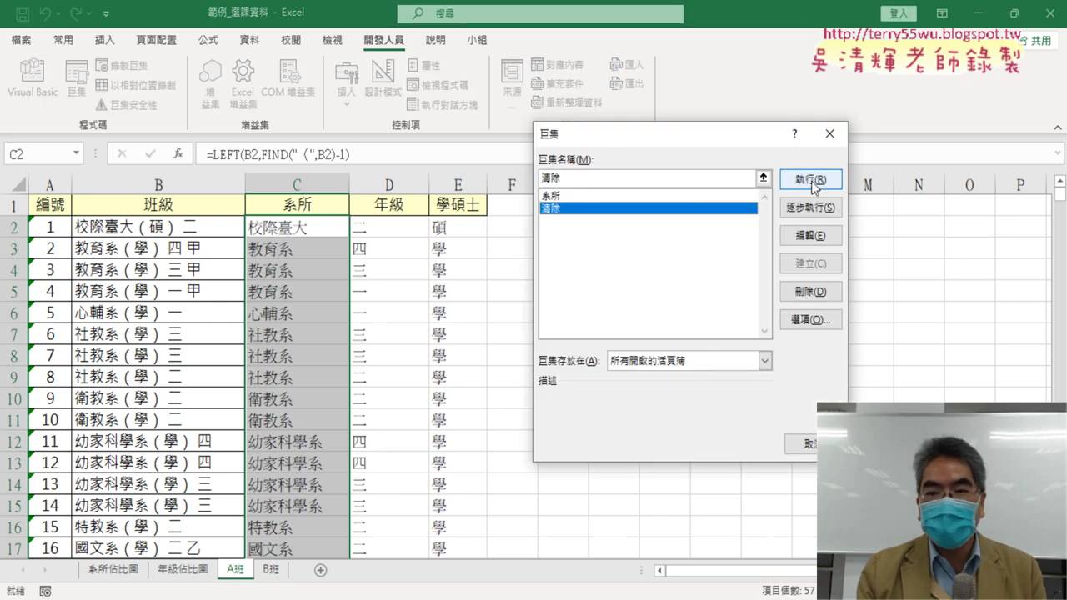
pyautogui.click(811, 181)
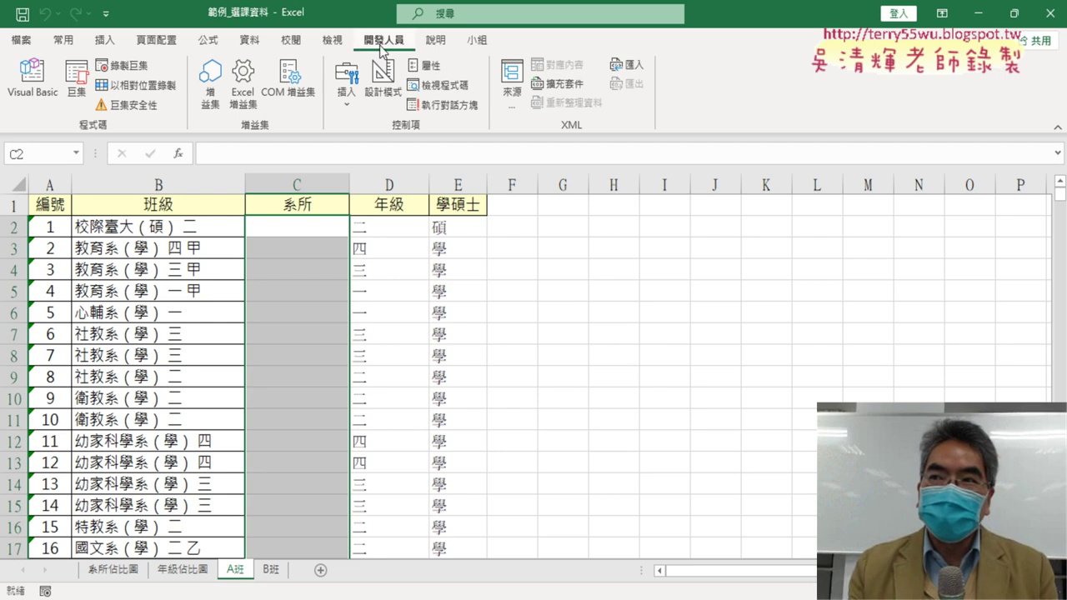
# Run the 系所 macro to refill column C with department names.
pyautogui.click(607, 316)
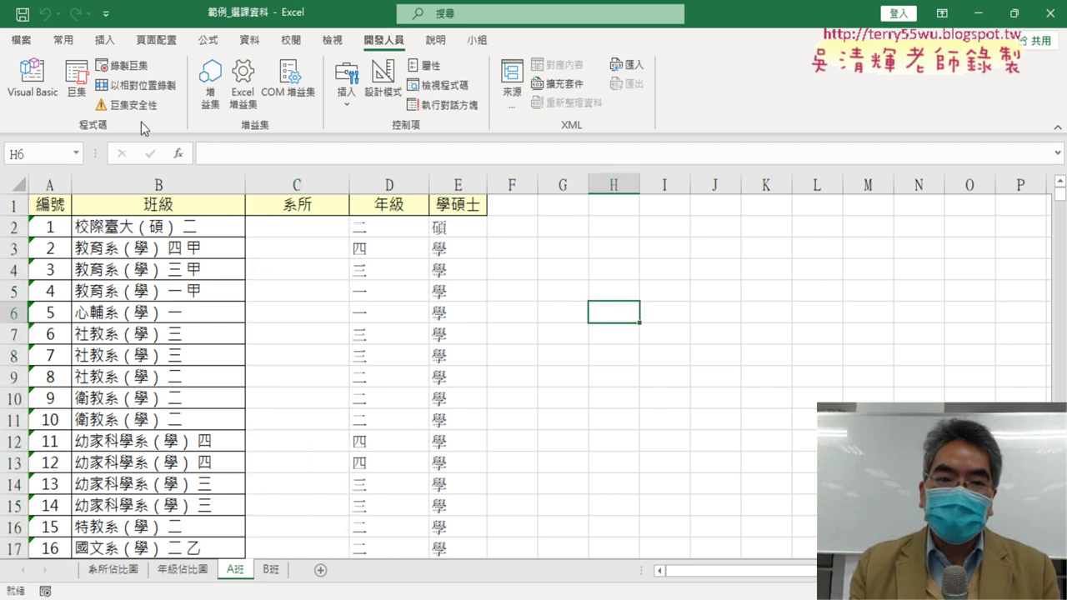
pyautogui.click(77, 79)
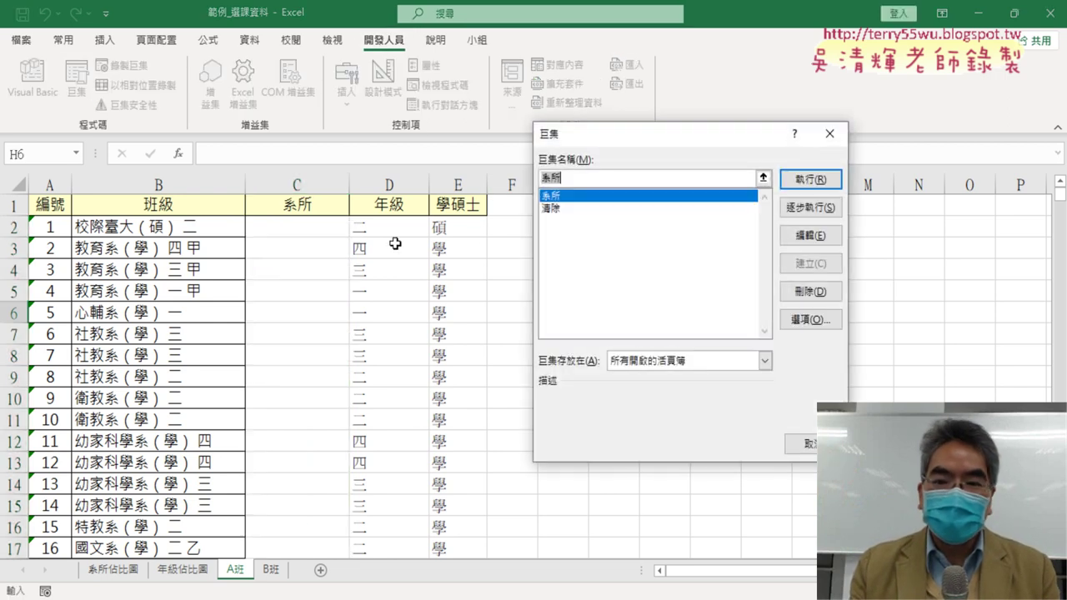
pyautogui.click(810, 179)
# Edit and confirm the LEFT/FIND formula in C2, then fill it down column C.
pyautogui.click(296, 233)
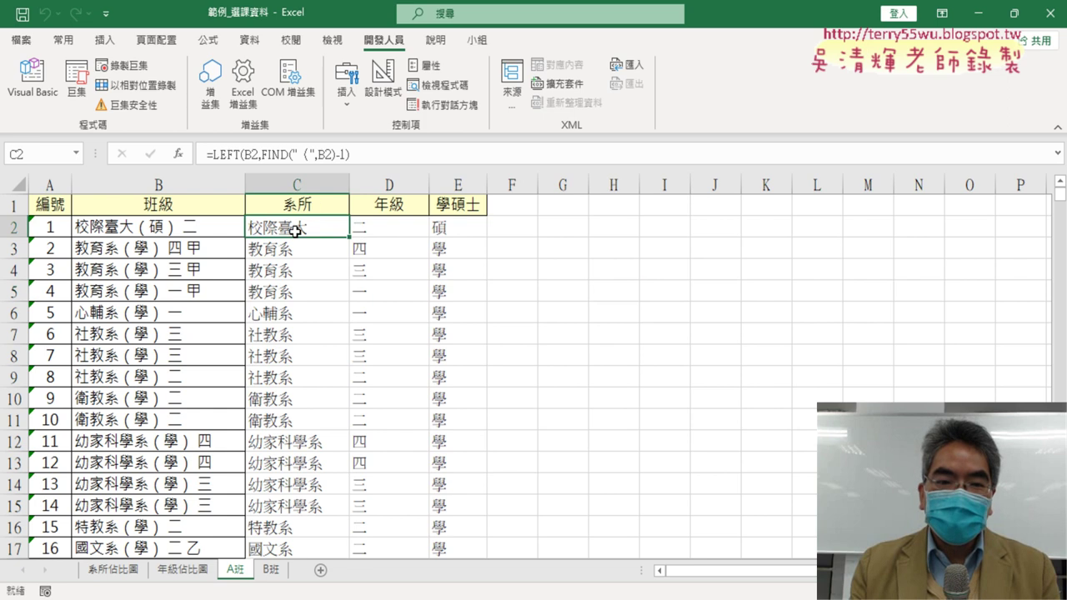
pyautogui.click(248, 155)
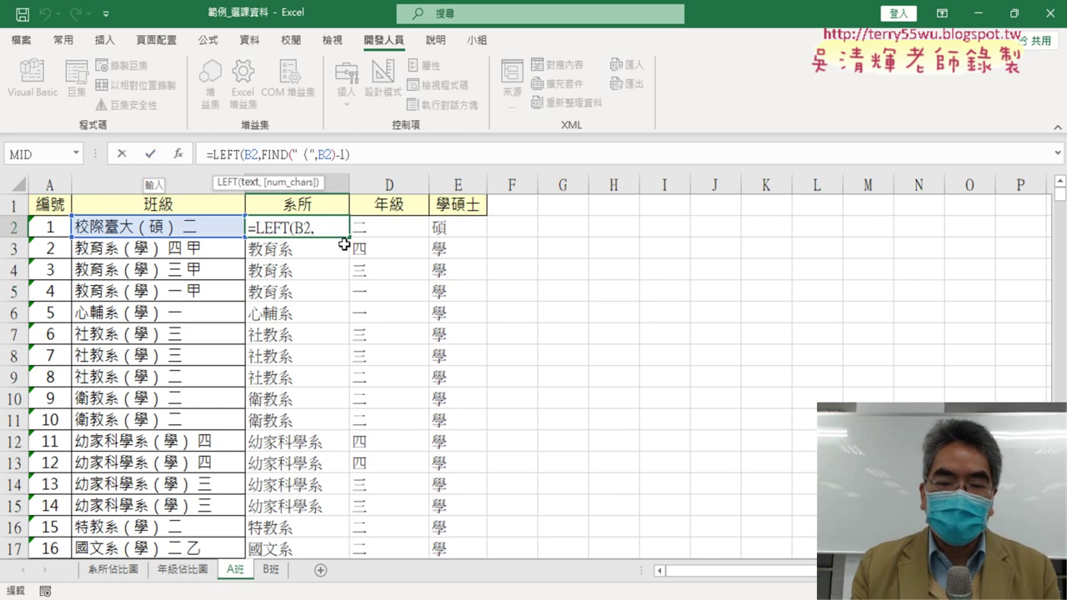
pyautogui.click(242, 154)
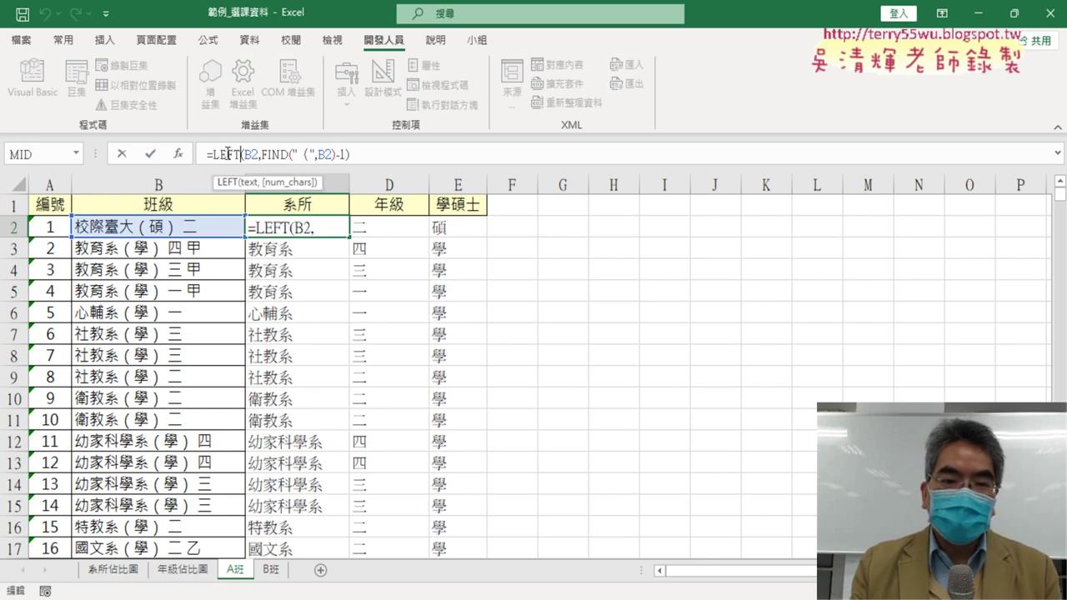
pyautogui.click(151, 155)
pyautogui.doubleClick(349, 239)
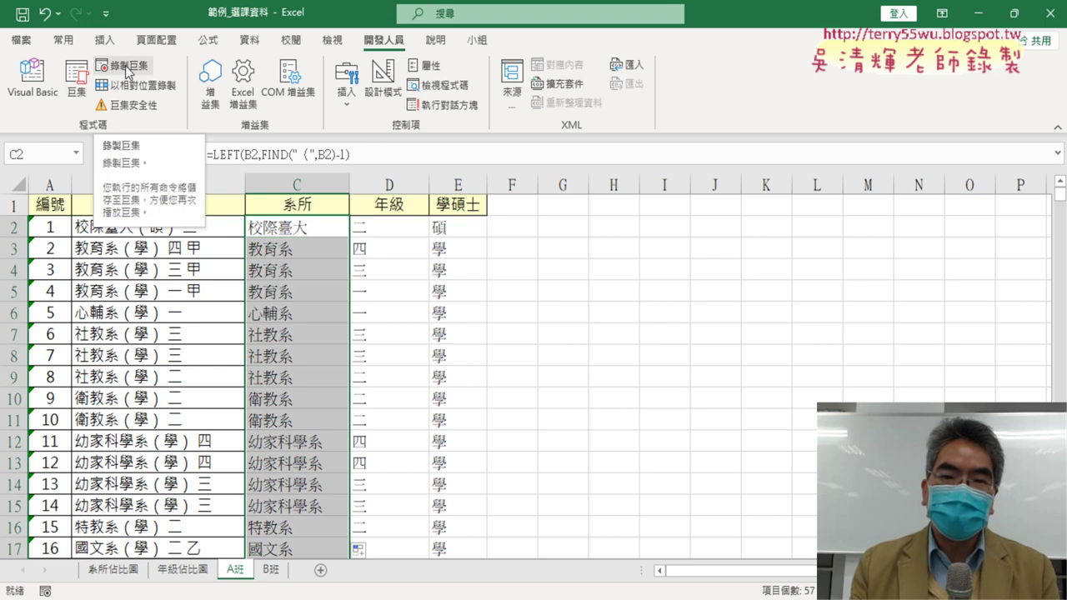
# Manually clear the department formulas from C2 down to the last data row.
pyautogui.click(576, 327)
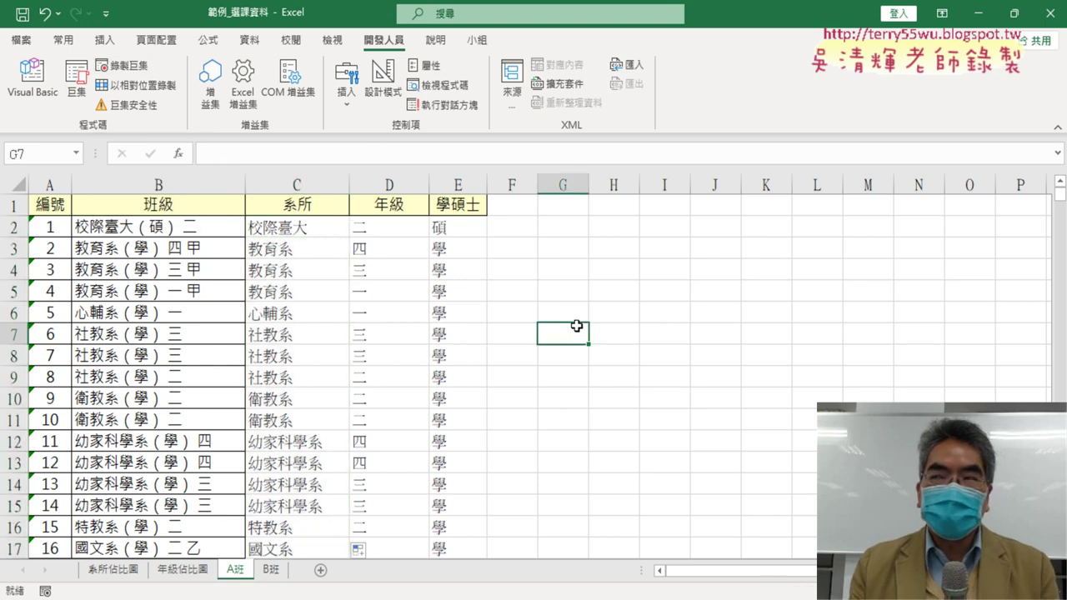
pyautogui.click(325, 230)
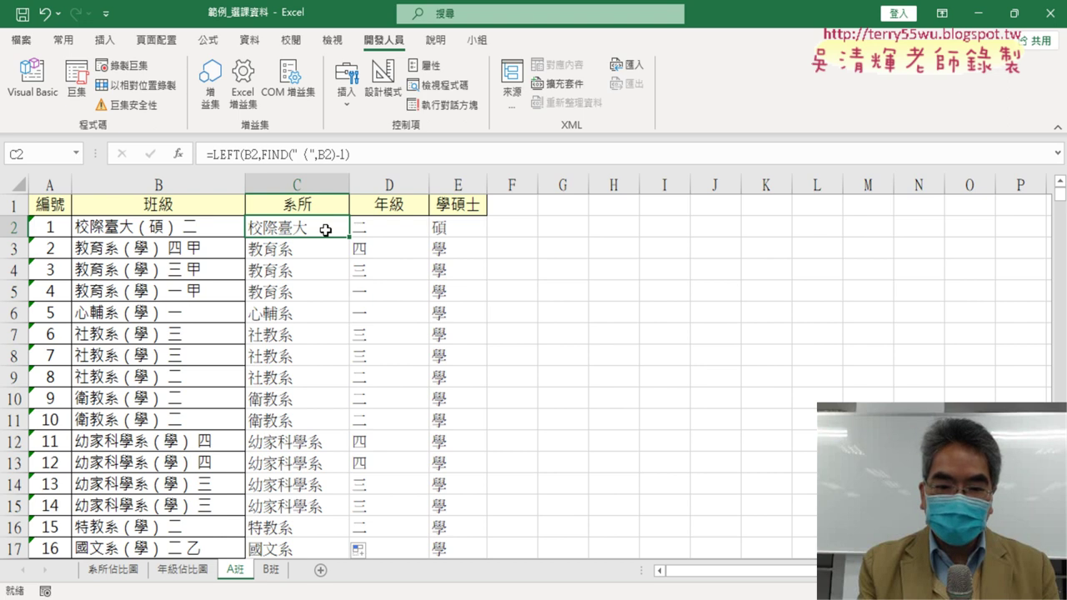
pyautogui.hotkey('ctrl', 'shift', 'Down')
pyautogui.press('Delete')
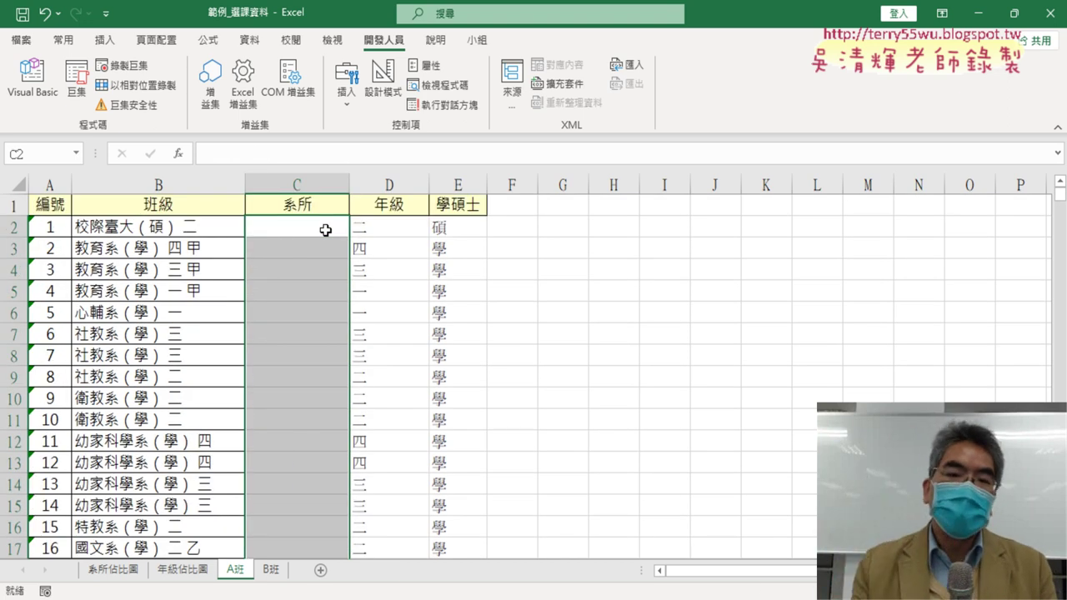
# Run the 系所 macro to refill column C, then run 清除 to empty it.
pyautogui.click(75, 98)
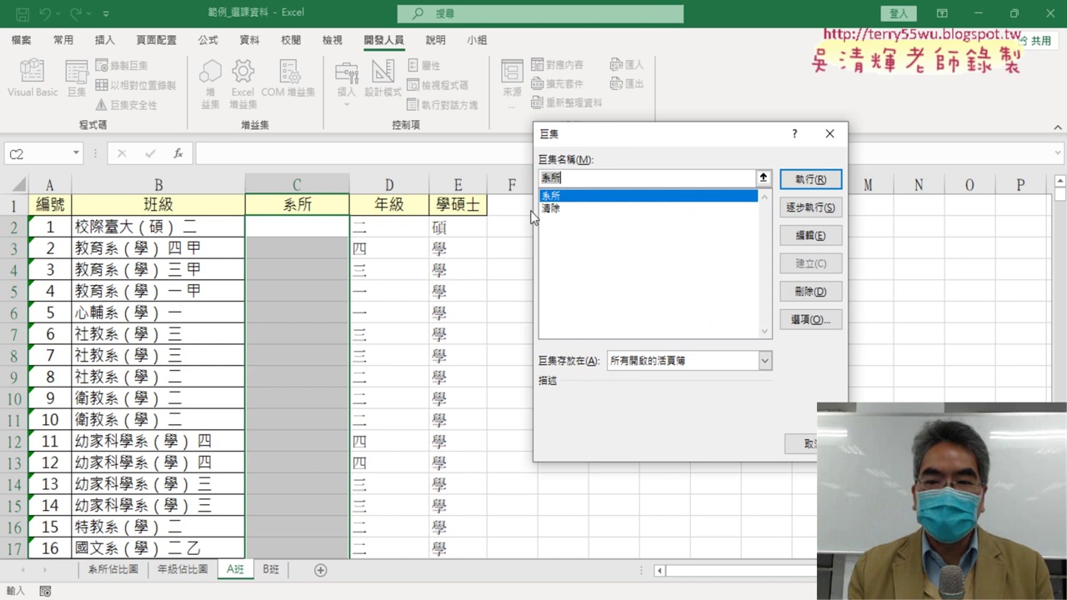
pyautogui.click(805, 179)
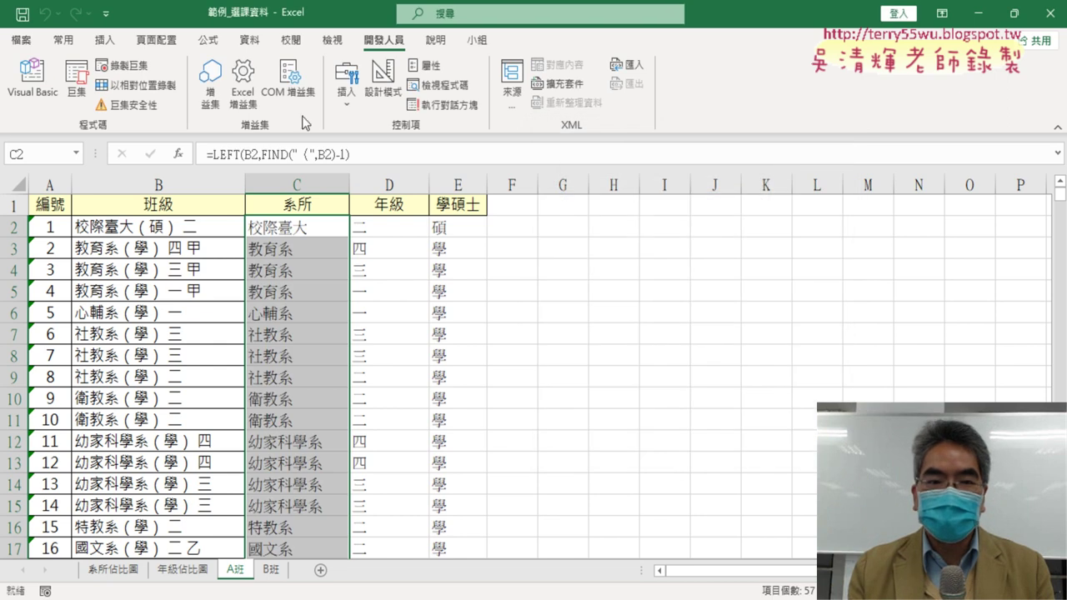
pyautogui.click(77, 97)
pyautogui.click(583, 208)
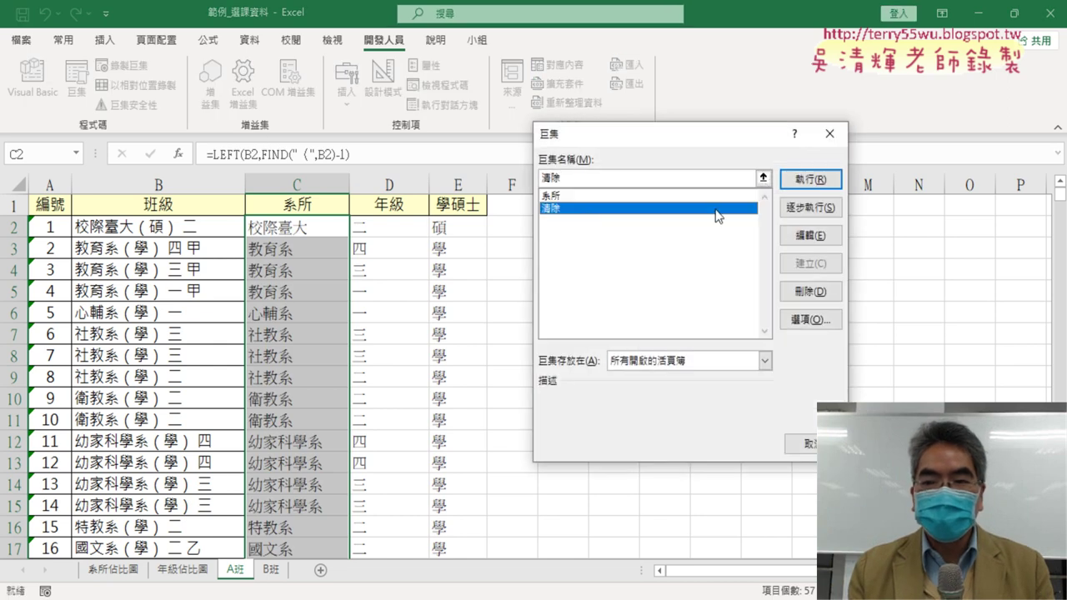
pyautogui.click(792, 180)
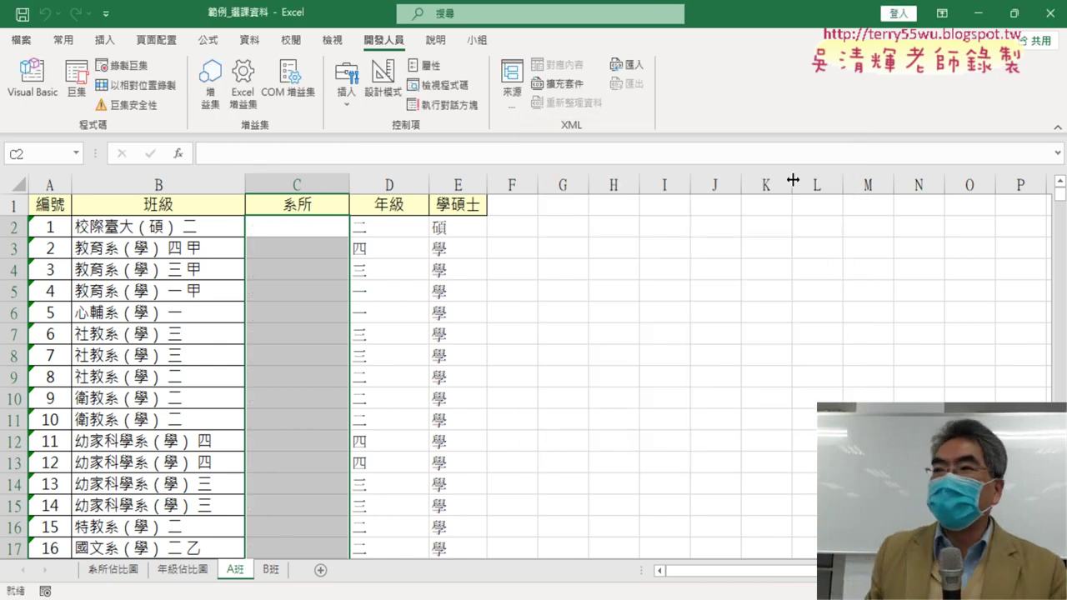